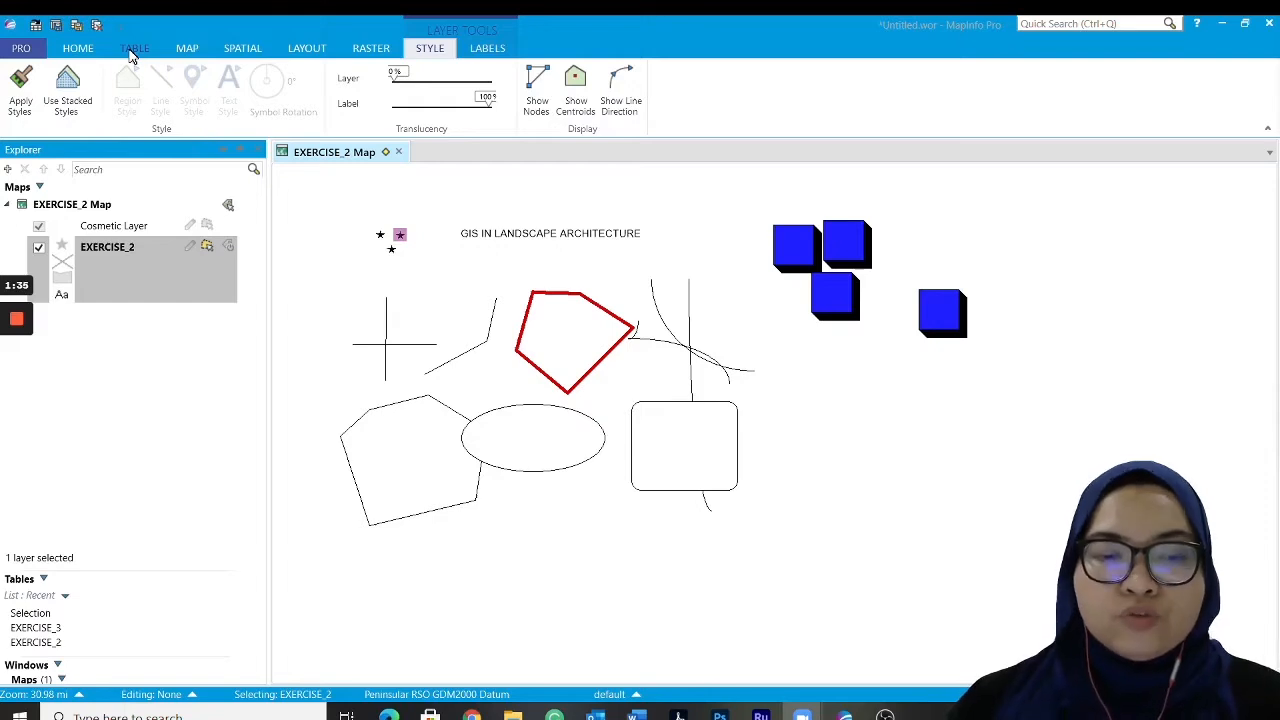
# Start a new table with a newly created structure that is added only to the current mapper, without opening a new mapper
pyautogui.click(132, 50)
pyautogui.click(185, 72)
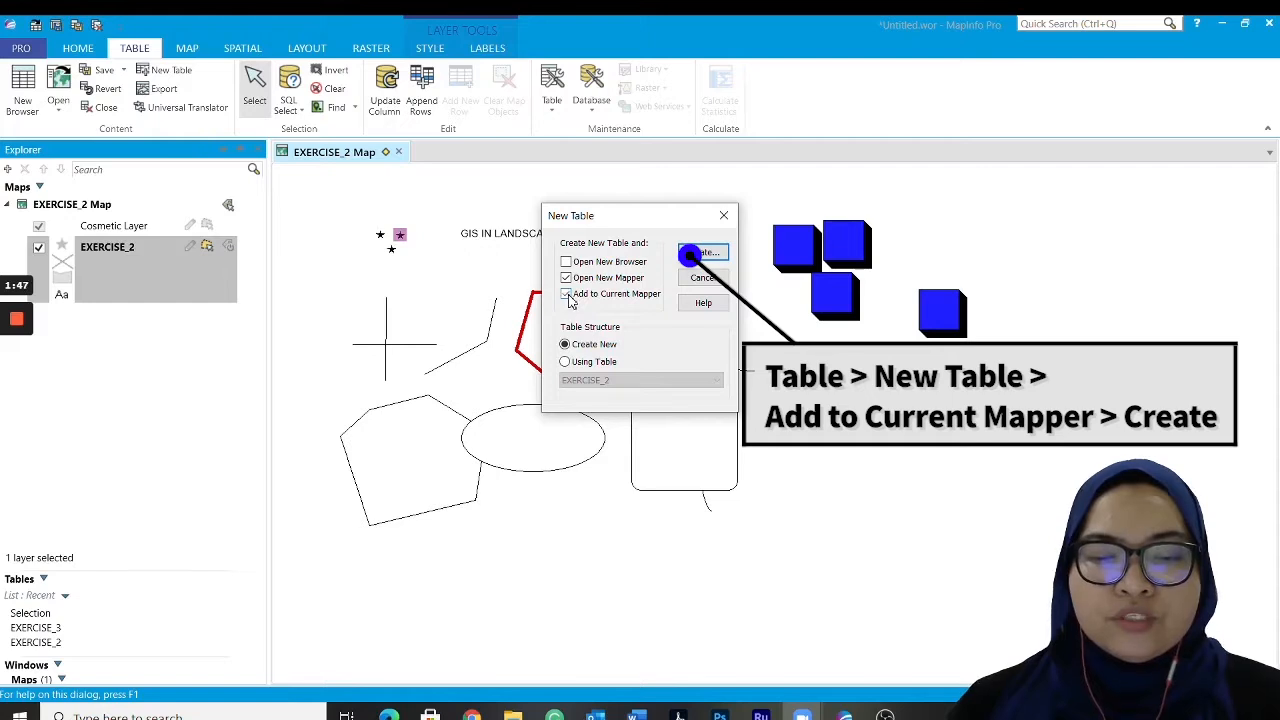
pyautogui.click(567, 294)
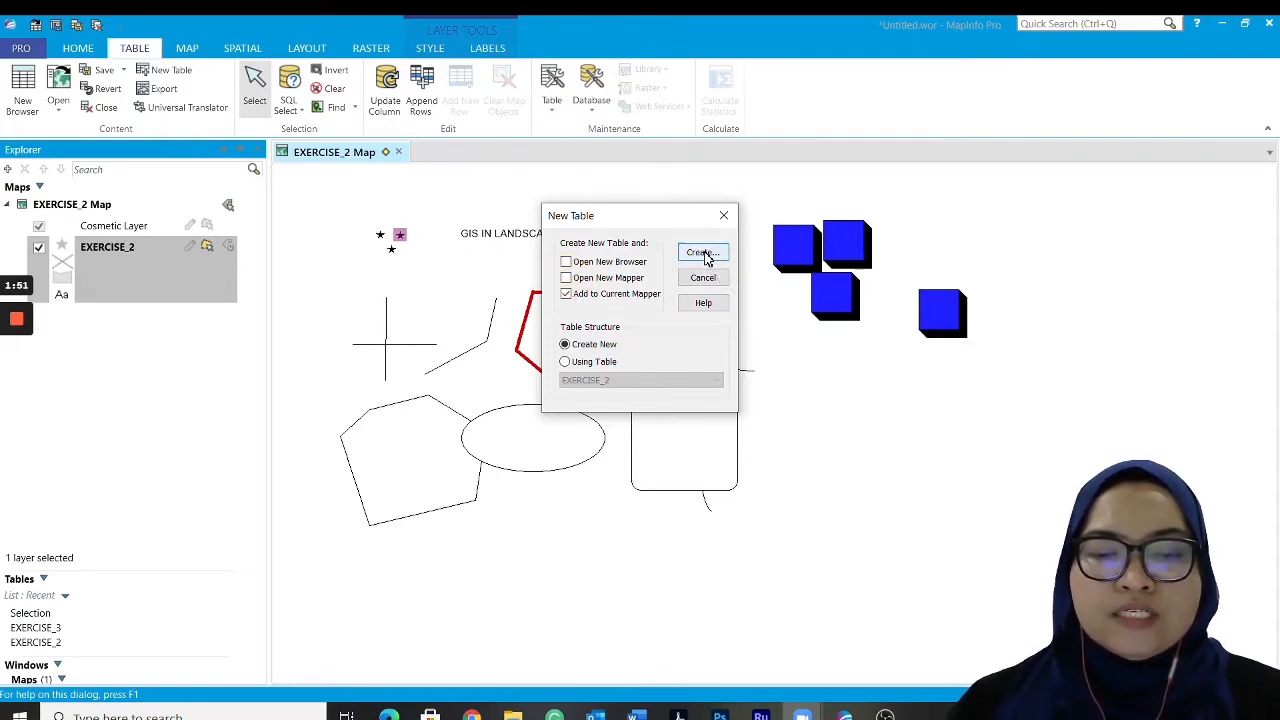
pyautogui.click(704, 254)
# Define a field named COMPUTER_DESK in the new table's structure
pyautogui.click(573, 406)
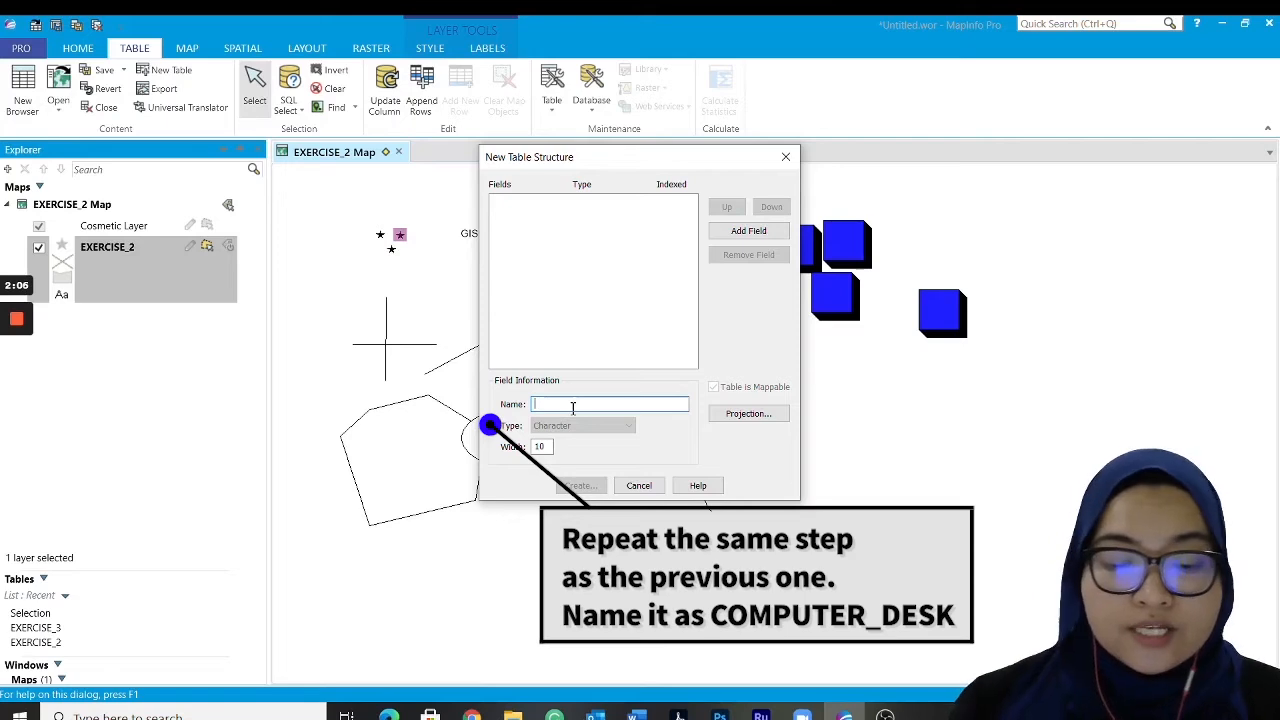
pyautogui.write('C')
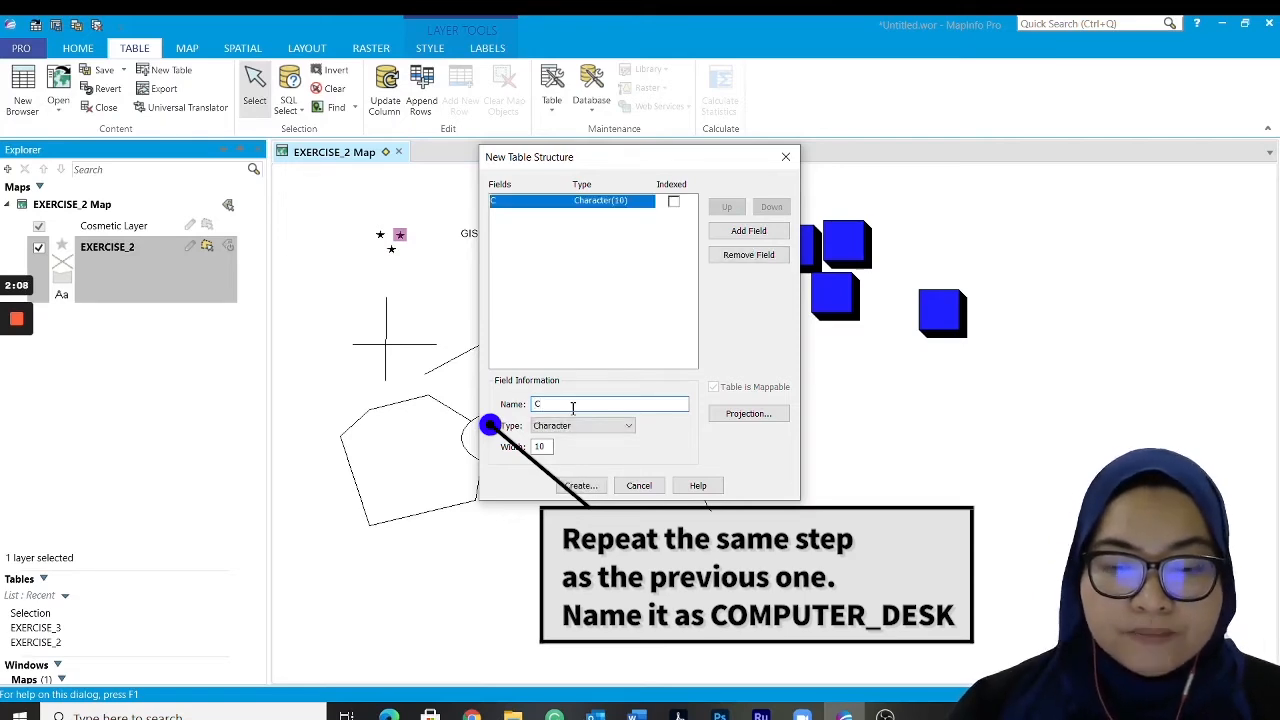
pyautogui.write('OMPUTE')
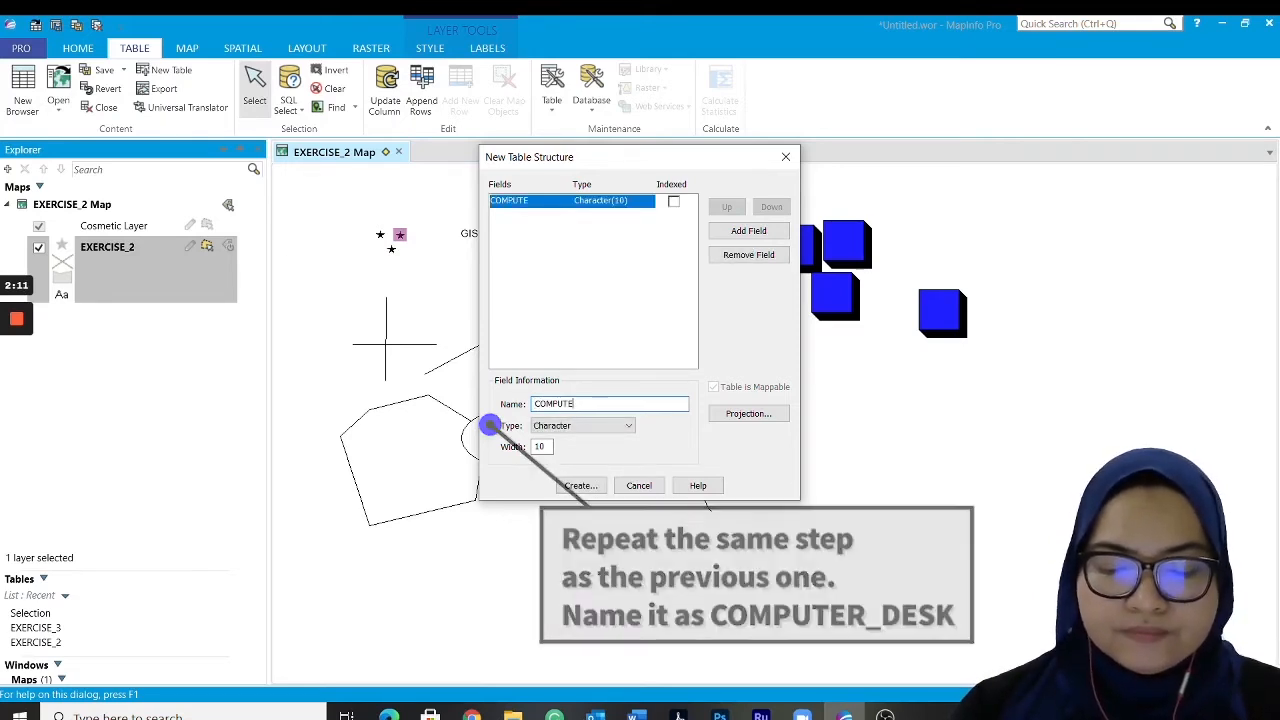
pyautogui.write('R_')
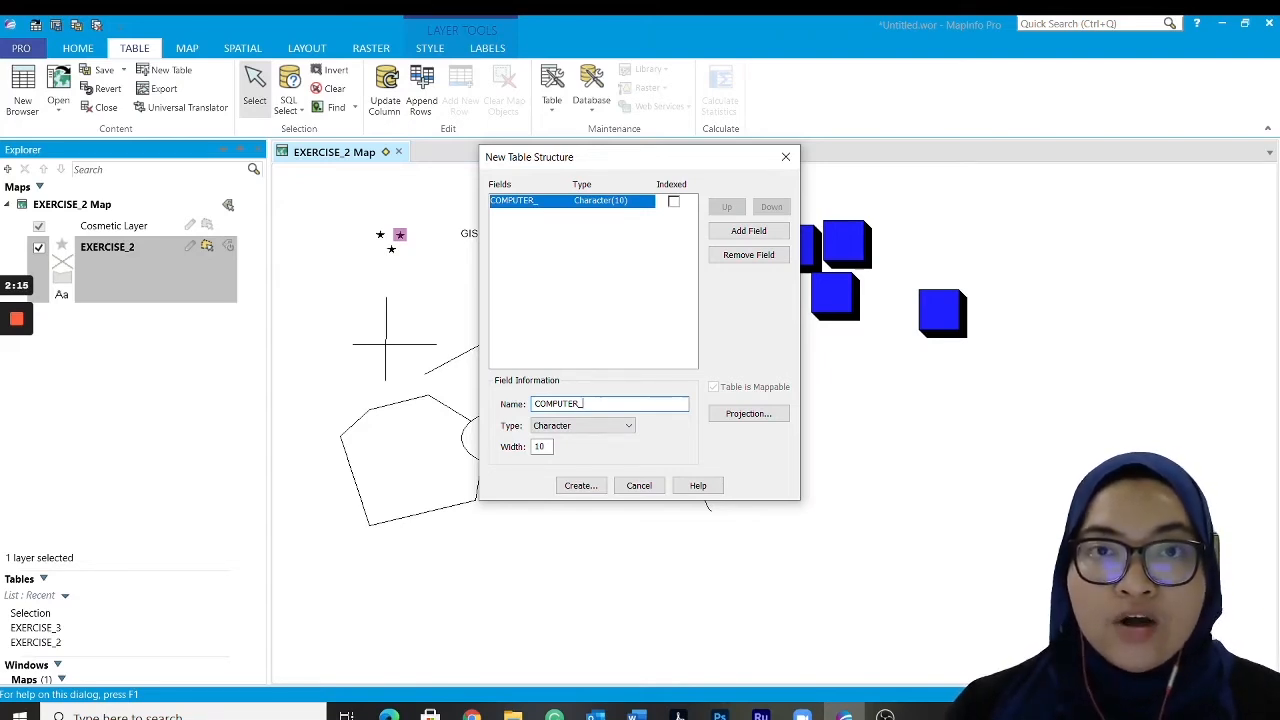
pyautogui.write('DE')
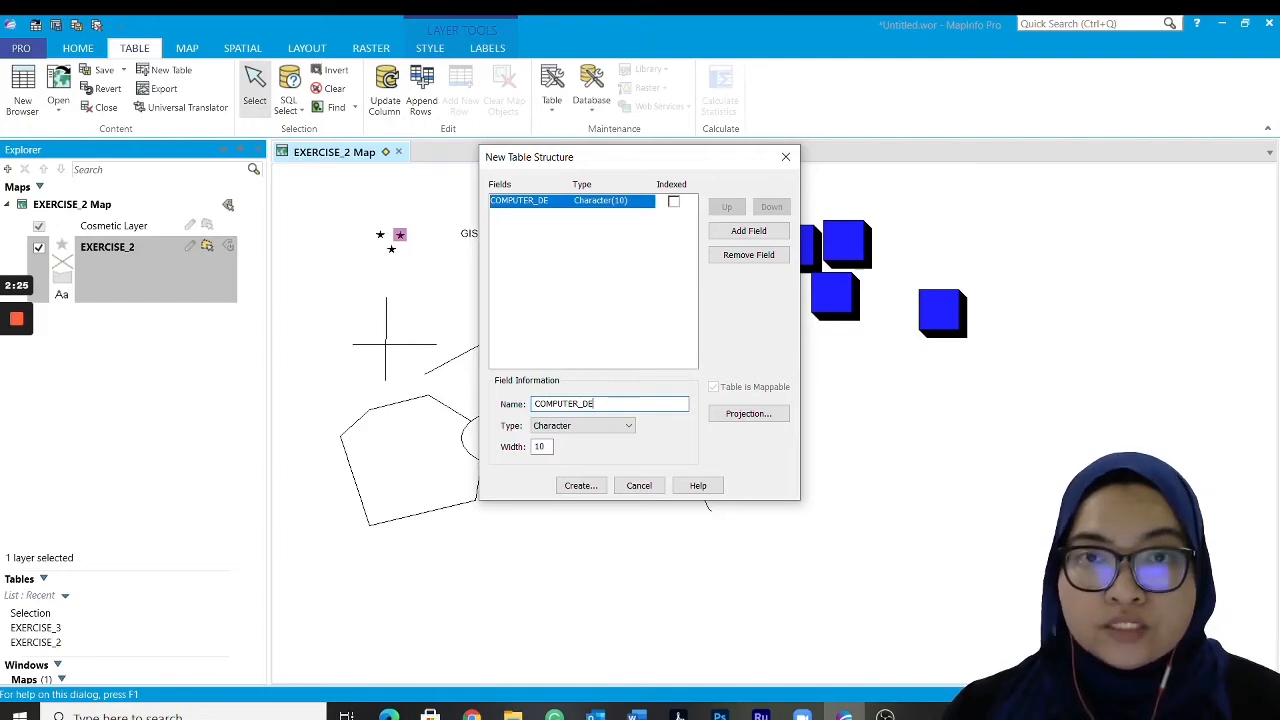
pyautogui.write('SK')
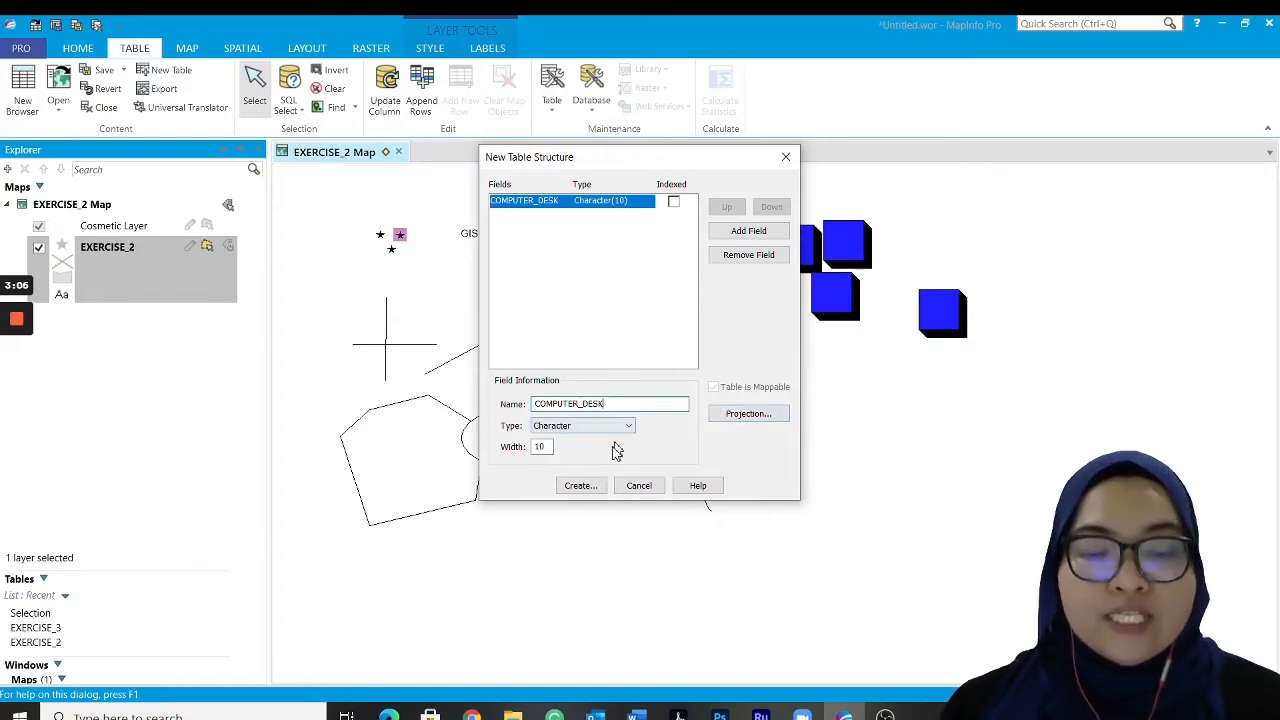
# Create the table from this structure and try to save it on the Desktop as EXERCISE_3
pyautogui.click(578, 488)
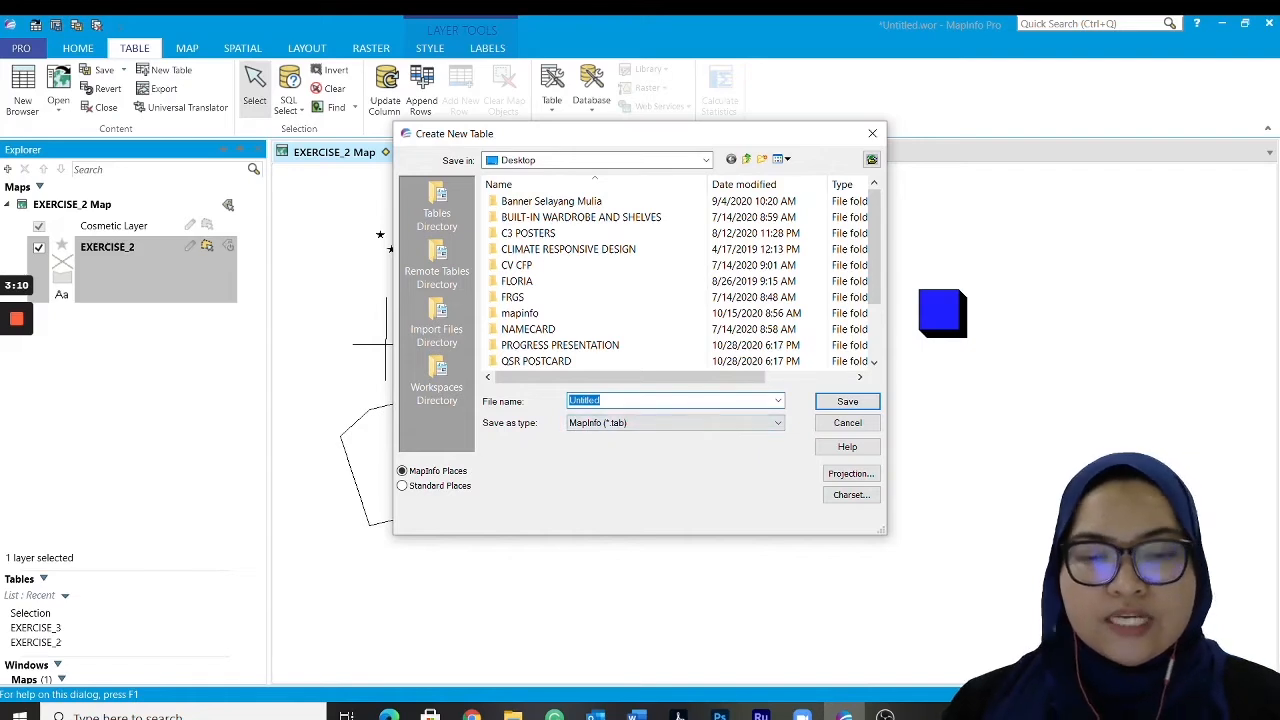
pyautogui.write('EXER')
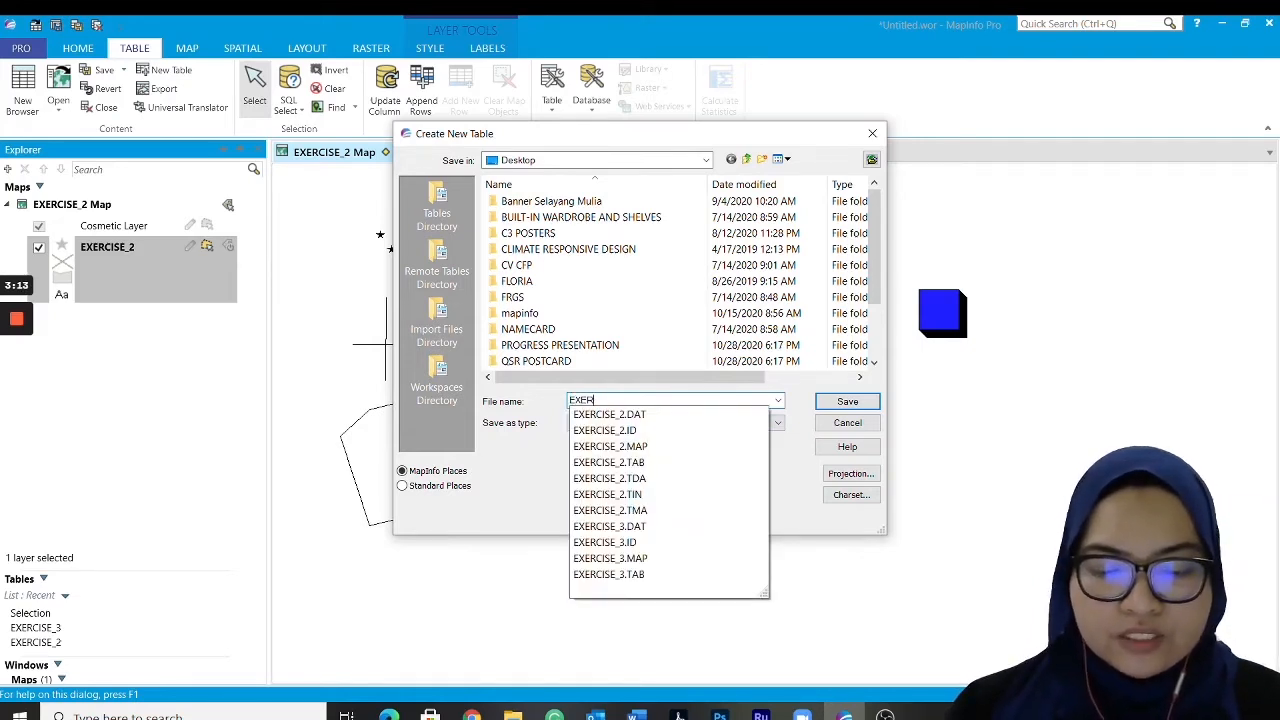
pyautogui.write('CISE_')
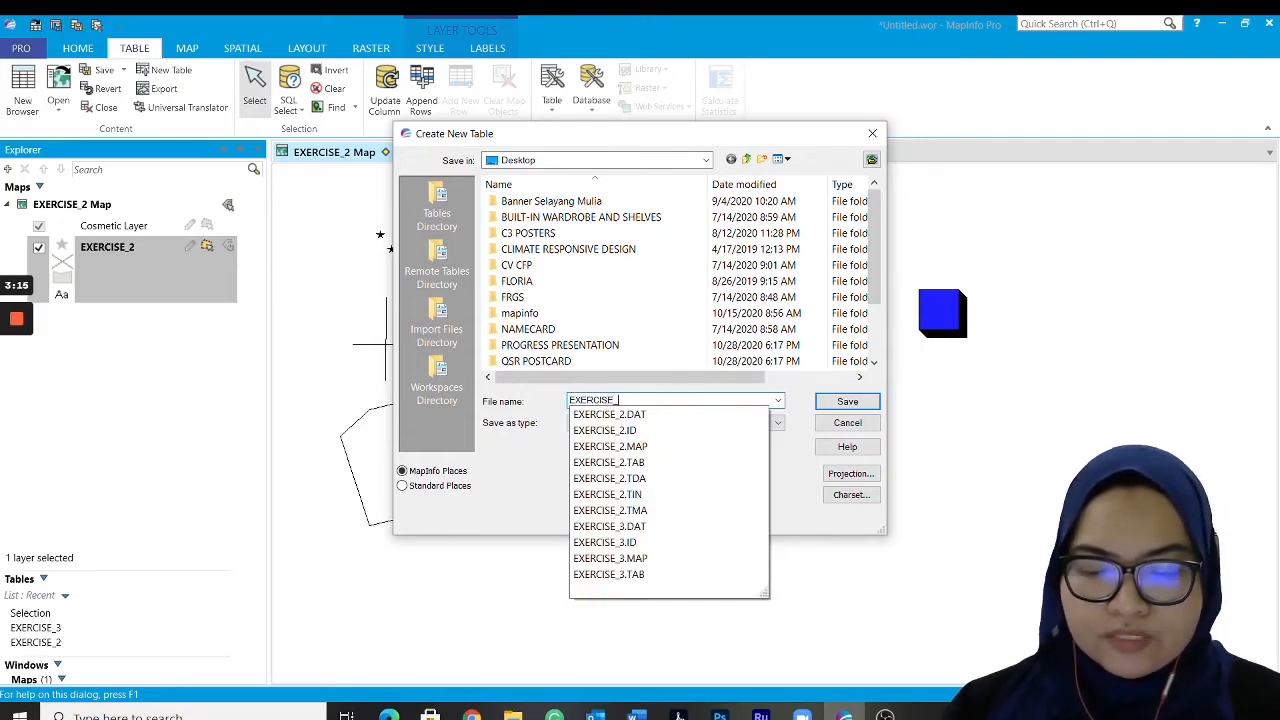
pyautogui.write('3')
pyautogui.press('Return')
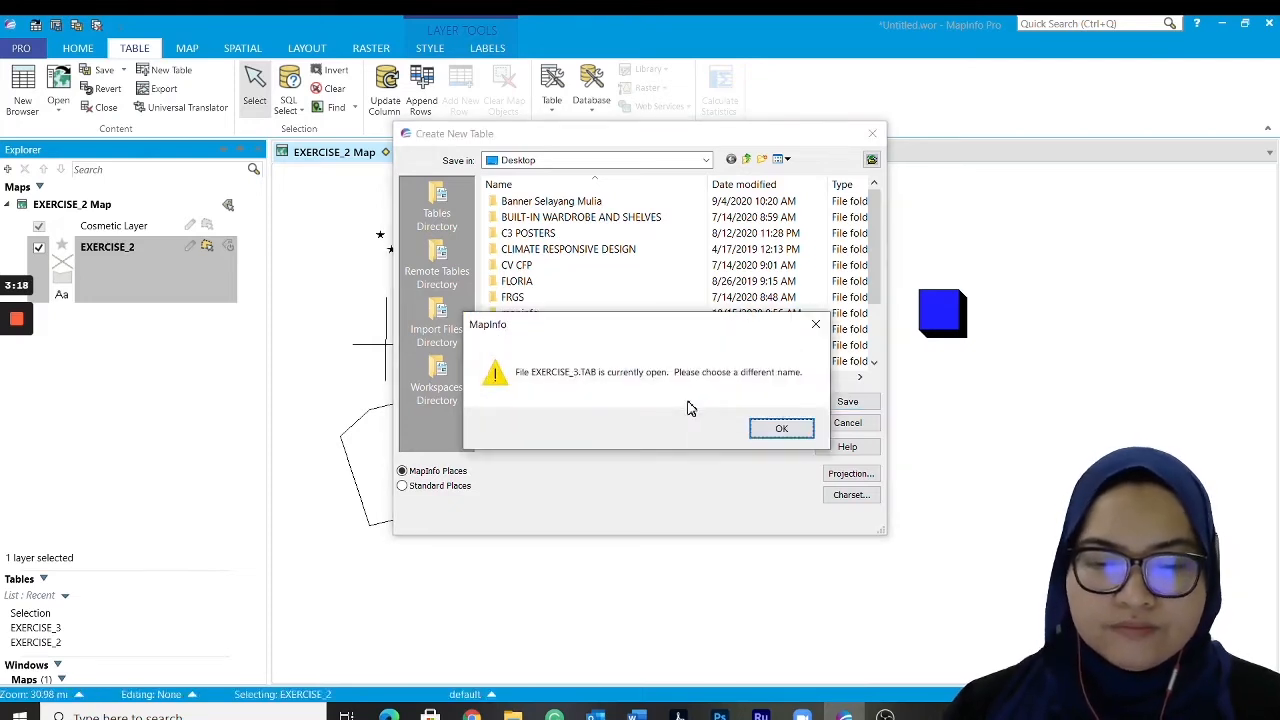
pyautogui.click(789, 432)
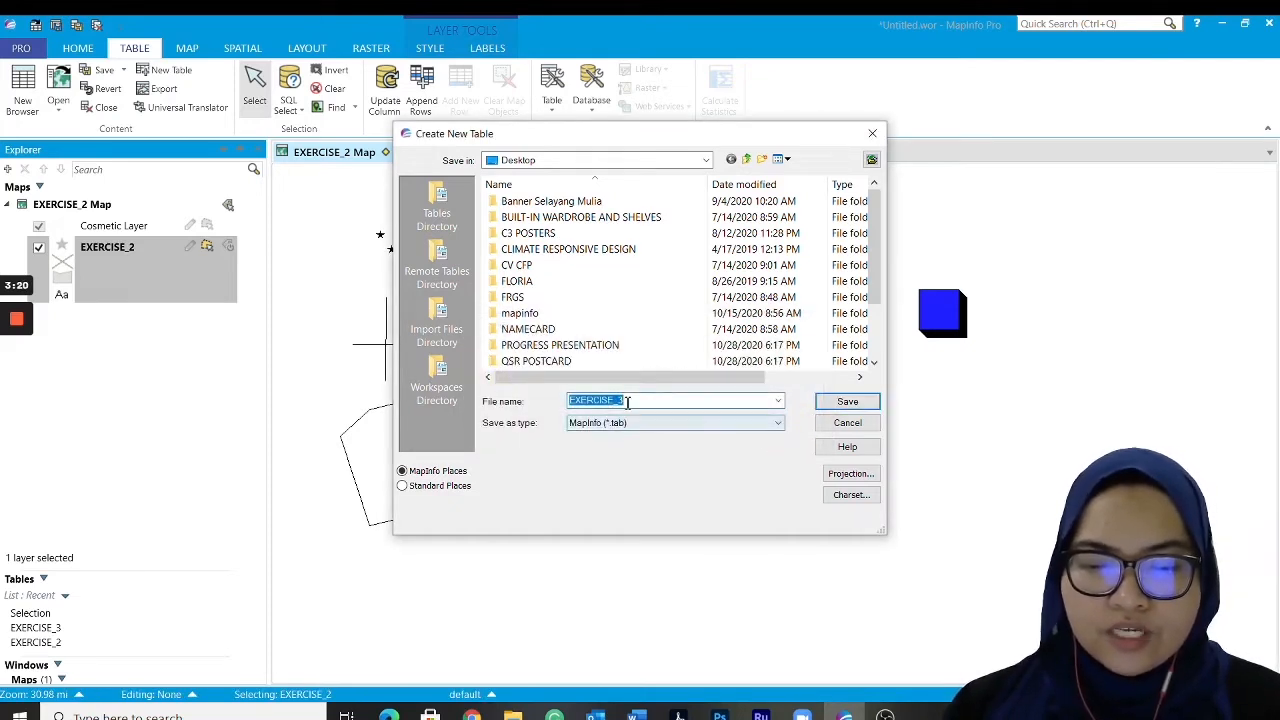
# Change the new table's file name to EXERCISE_4 and save it
pyautogui.click(627, 401)
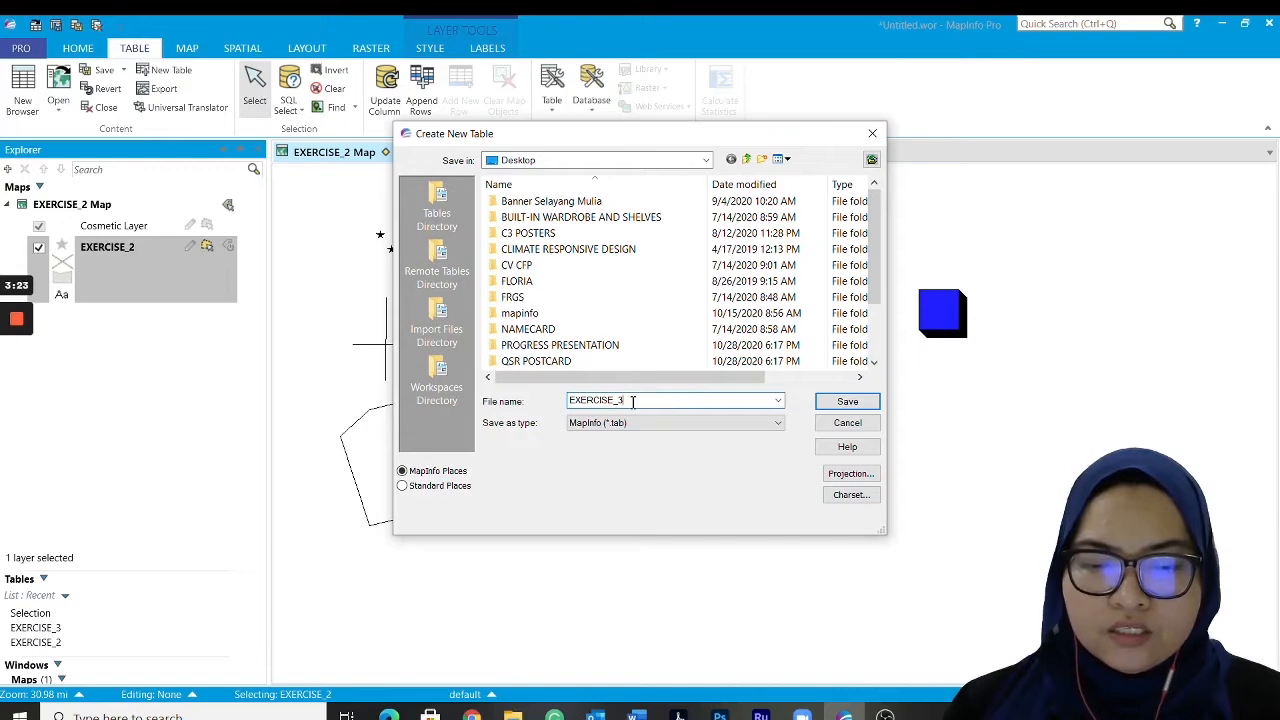
pyautogui.press('BackSpace')
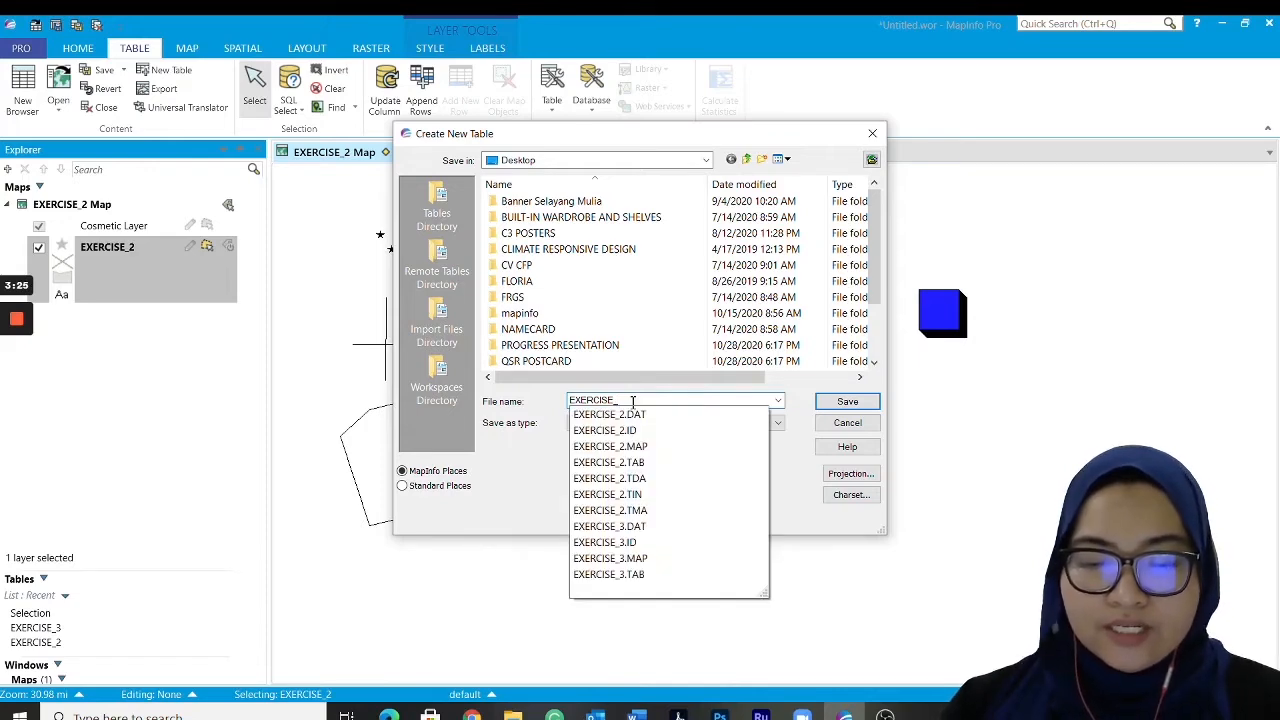
pyautogui.write('4')
pyautogui.press('Return')
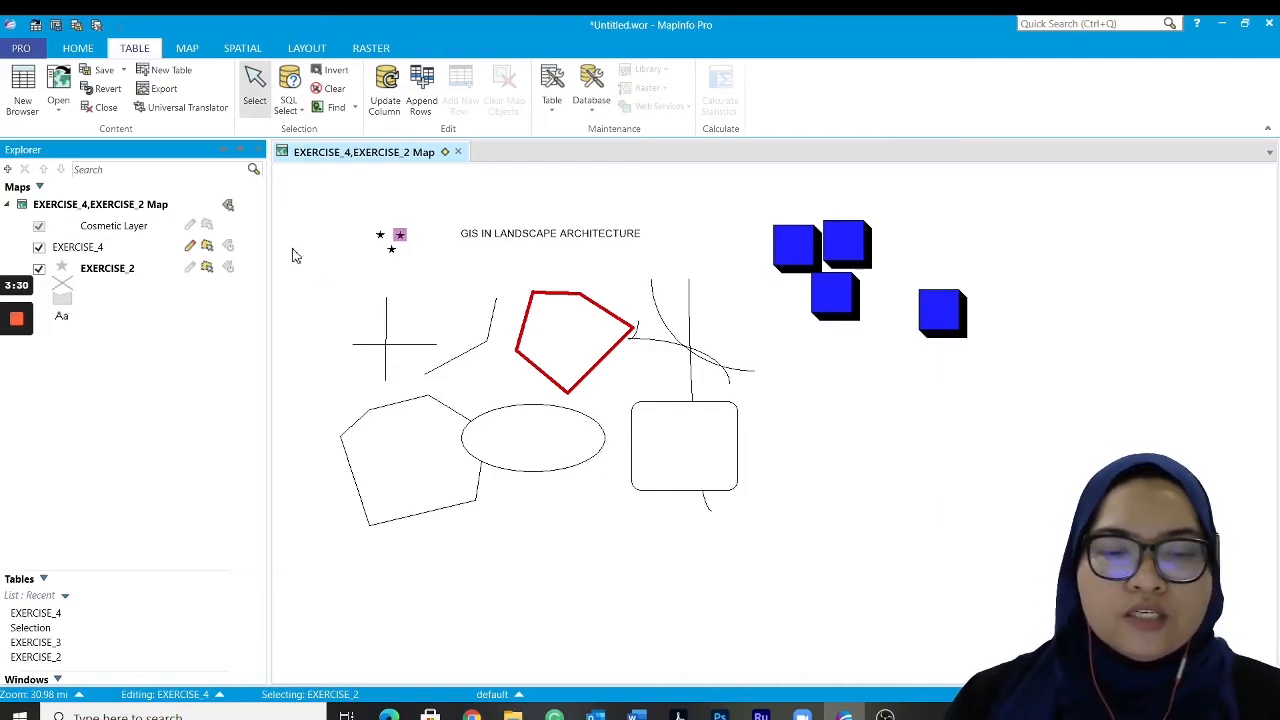
# Hide the EXERCISE_2 layer and select the EXERCISE_4 layer
pyautogui.click(38, 270)
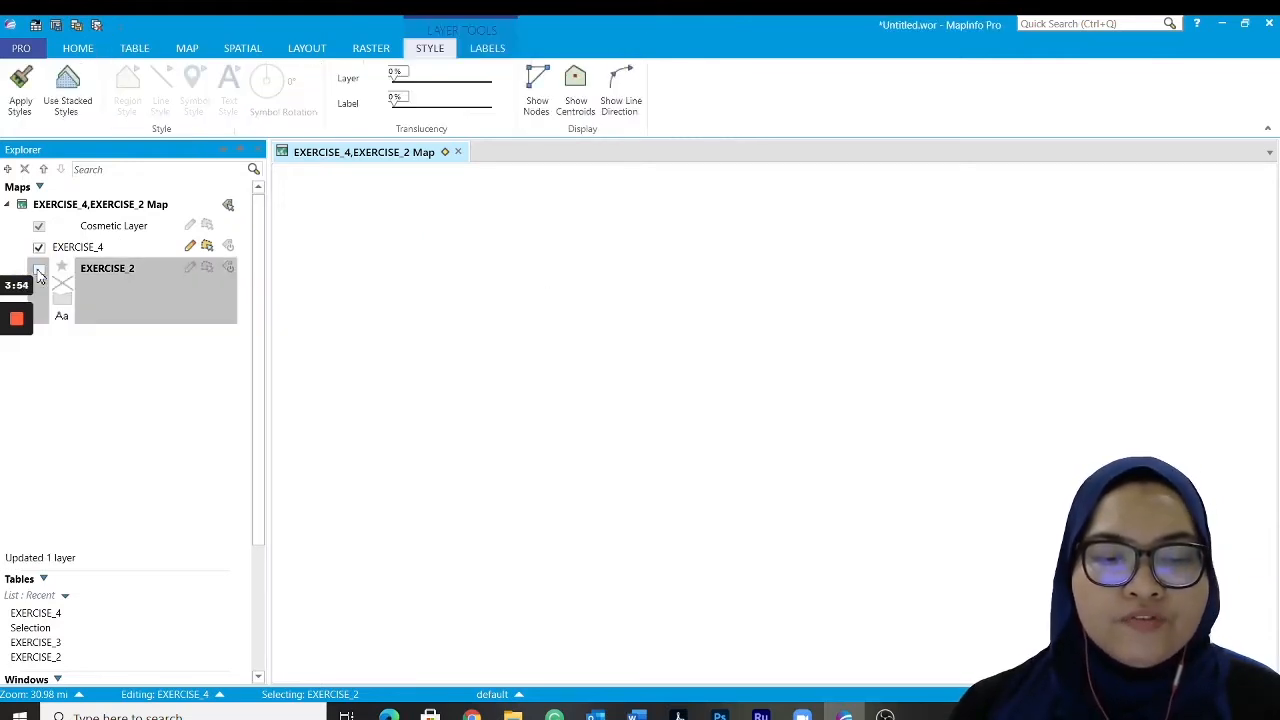
pyautogui.click(83, 250)
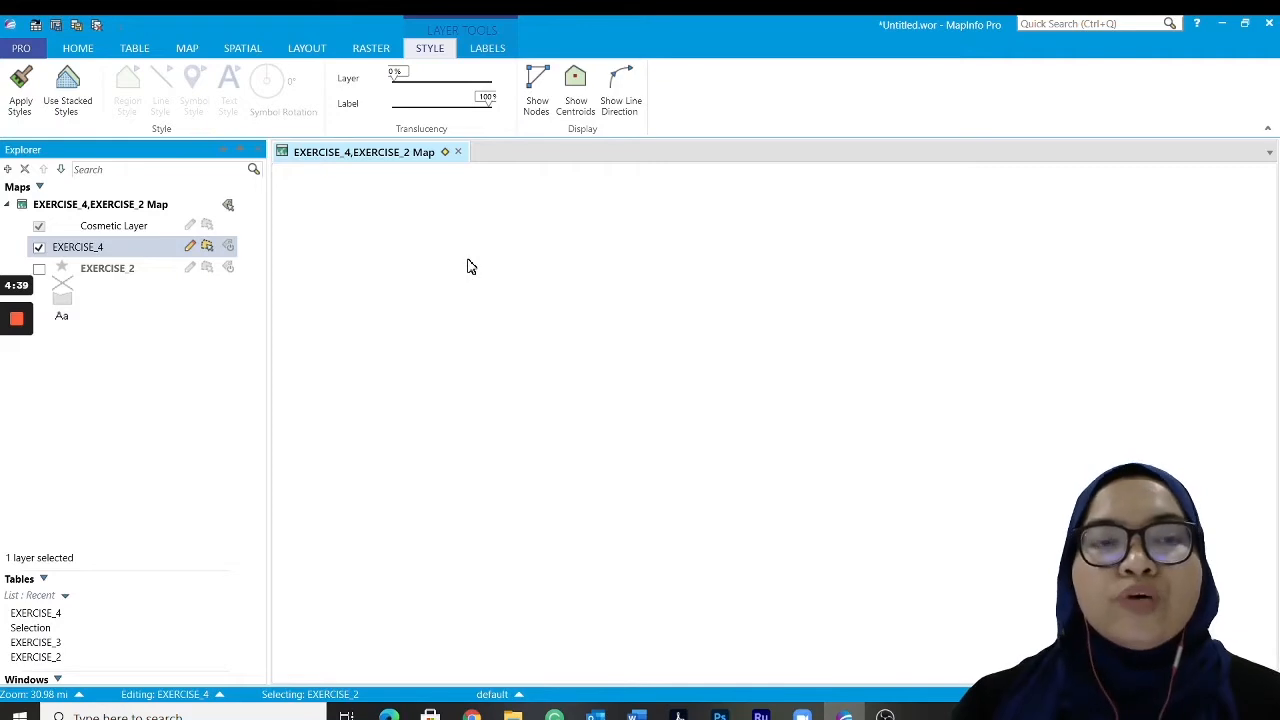
# Draw a rectangle in the upper-left part of the blank map as the first computer desk
pyautogui.click(187, 48)
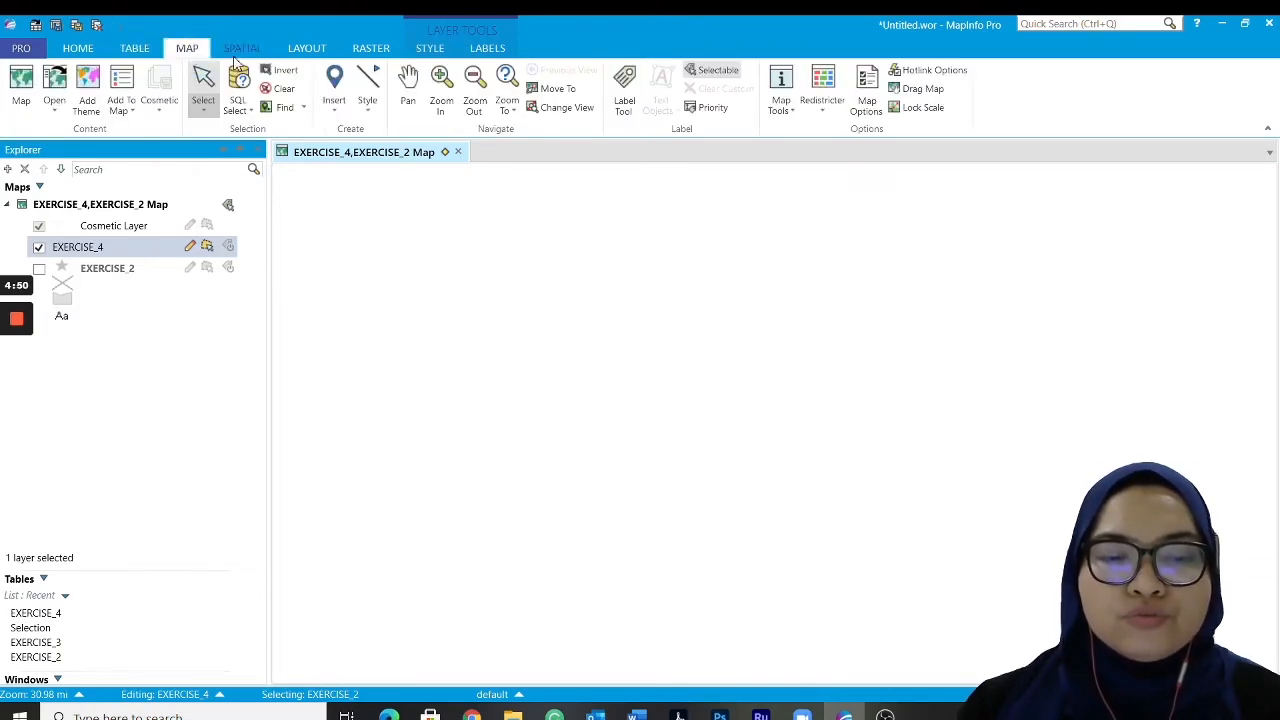
pyautogui.click(336, 110)
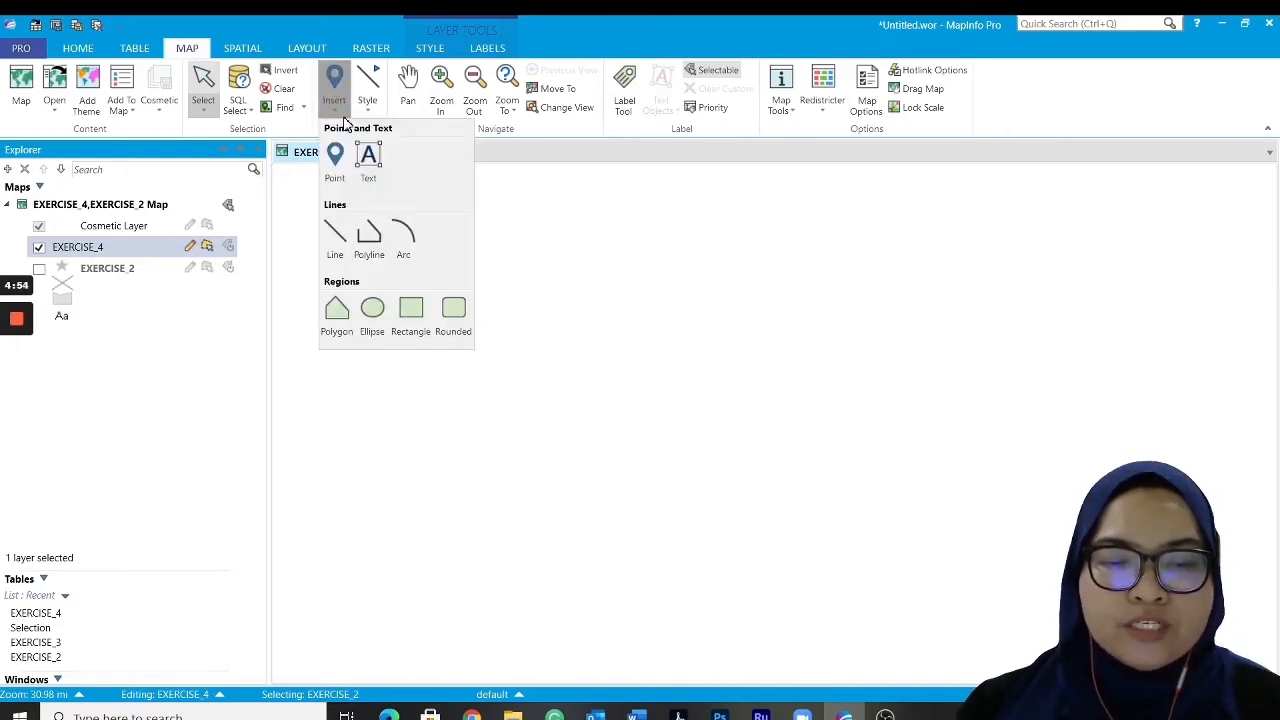
pyautogui.click(522, 208)
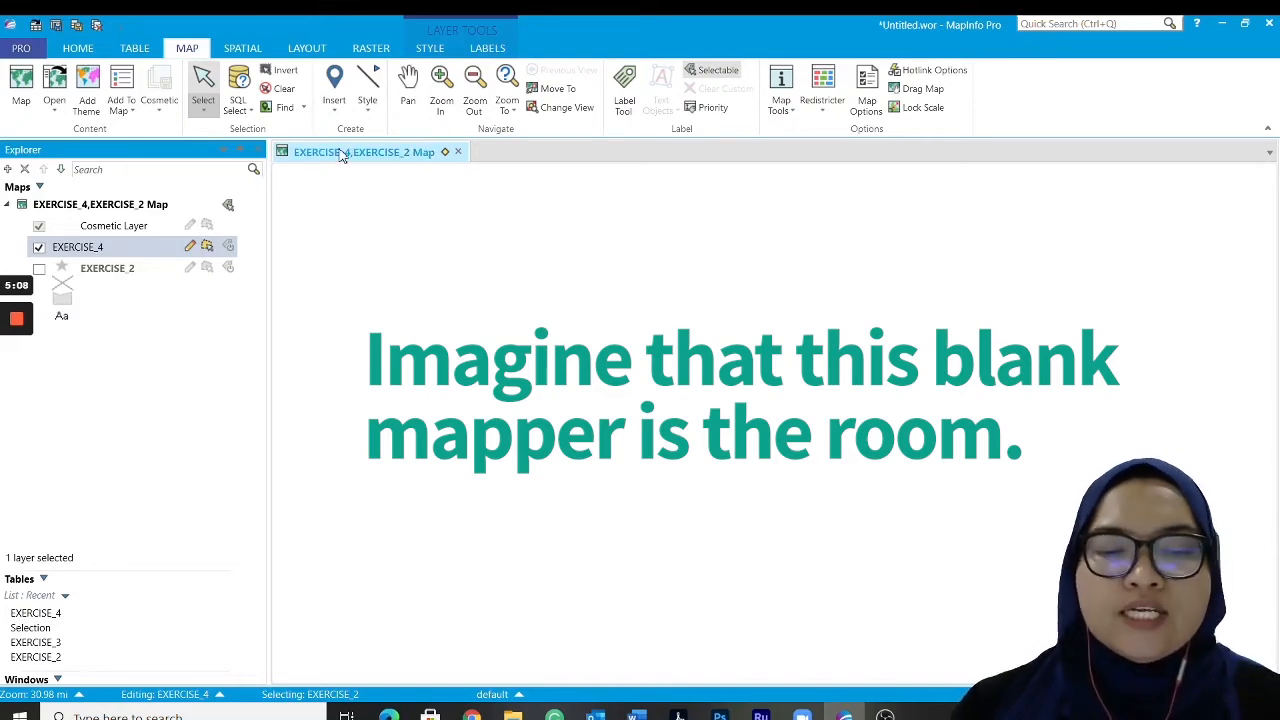
pyautogui.click(337, 112)
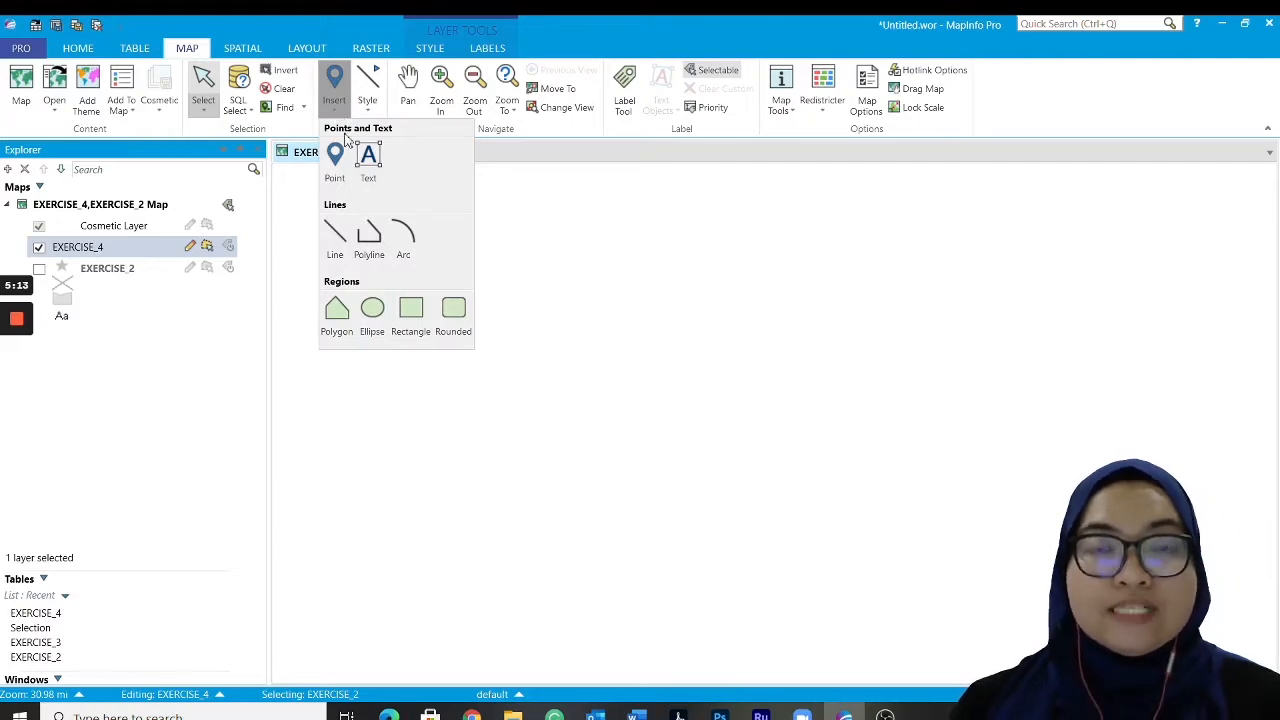
pyautogui.click(411, 314)
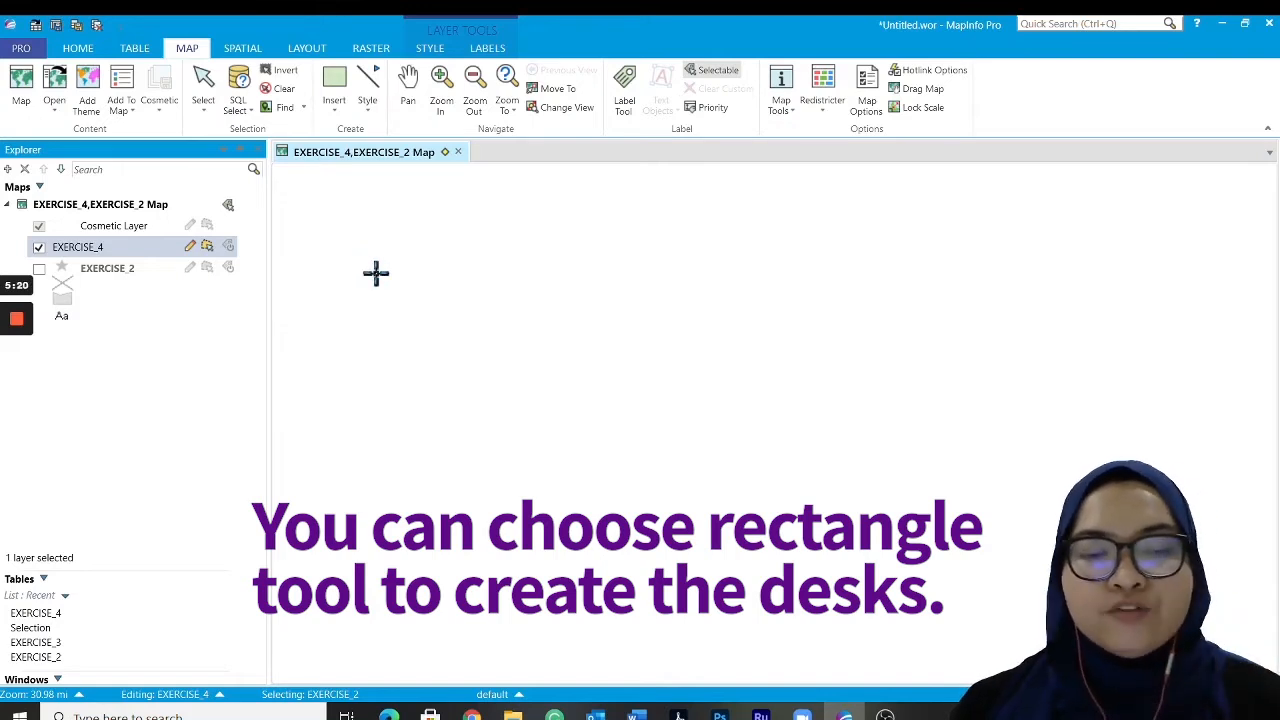
pyautogui.moveTo(376, 272); pyautogui.dragTo(494, 357)
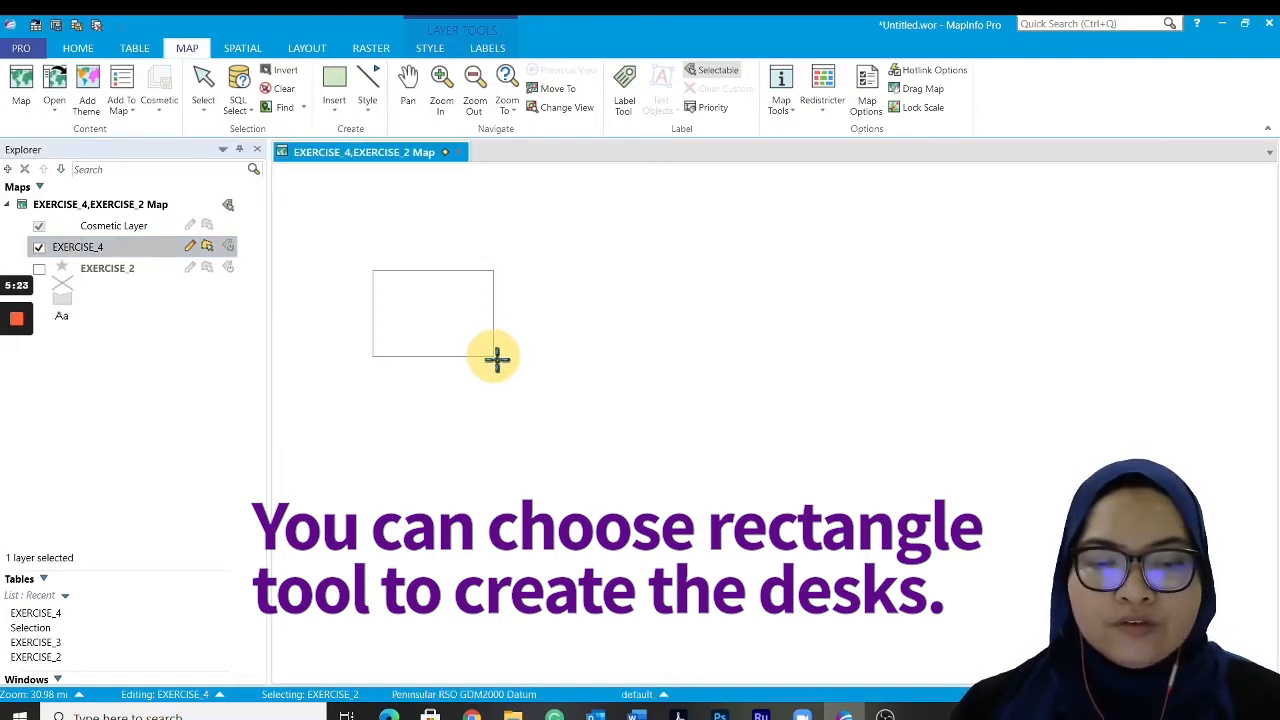
# Duplicate the desk rectangle and arrange the copies beside it to form an evenly spaced horizontal row of five desks
pyautogui.click(203, 88)
pyautogui.click(484, 274)
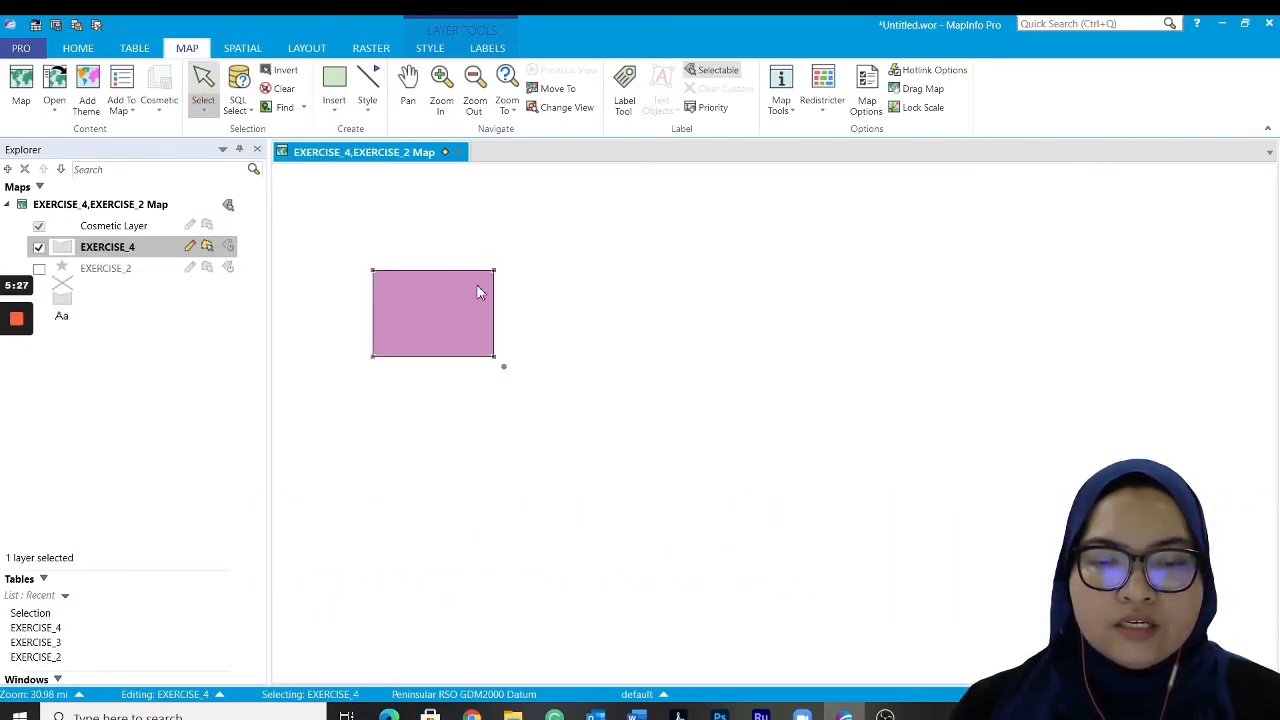
pyautogui.rightClick(472, 287)
pyautogui.click(413, 305)
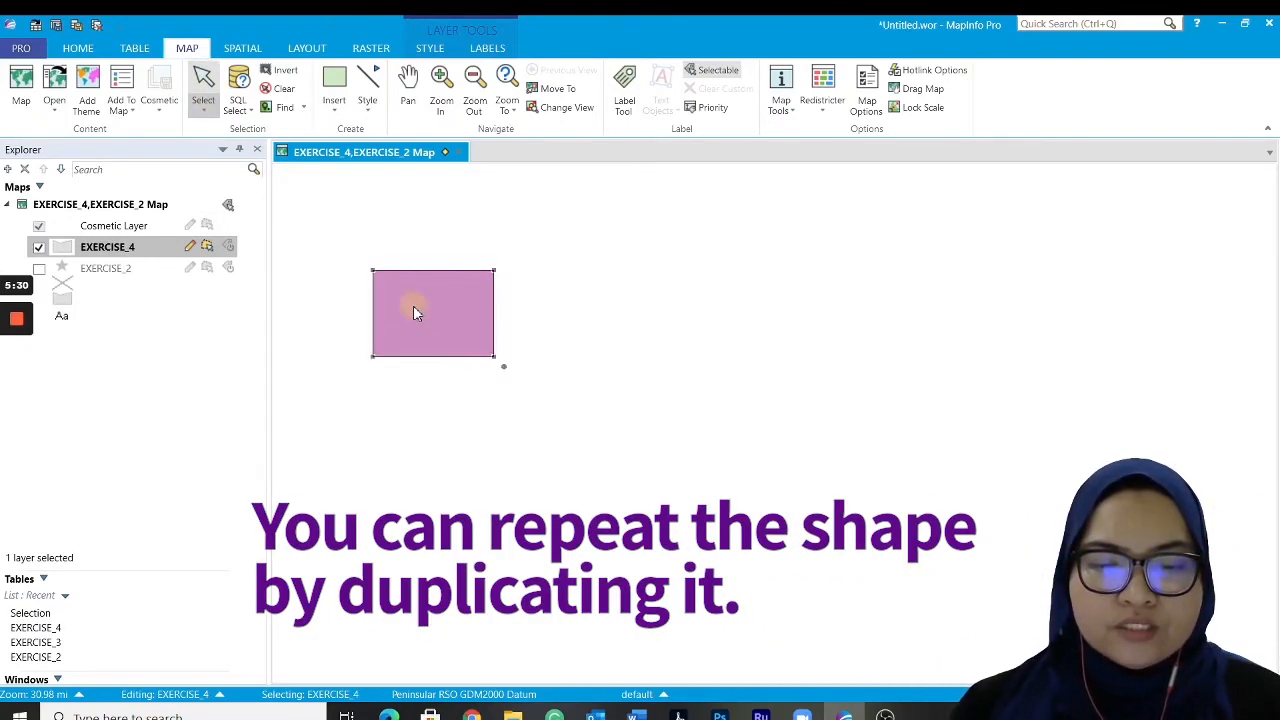
pyautogui.moveTo(413, 305); pyautogui.dragTo(959, 301)
pyautogui.hotkey('ctrl', 'v')
pyautogui.hotkey('ctrl', 'v')
pyautogui.click(942, 415)
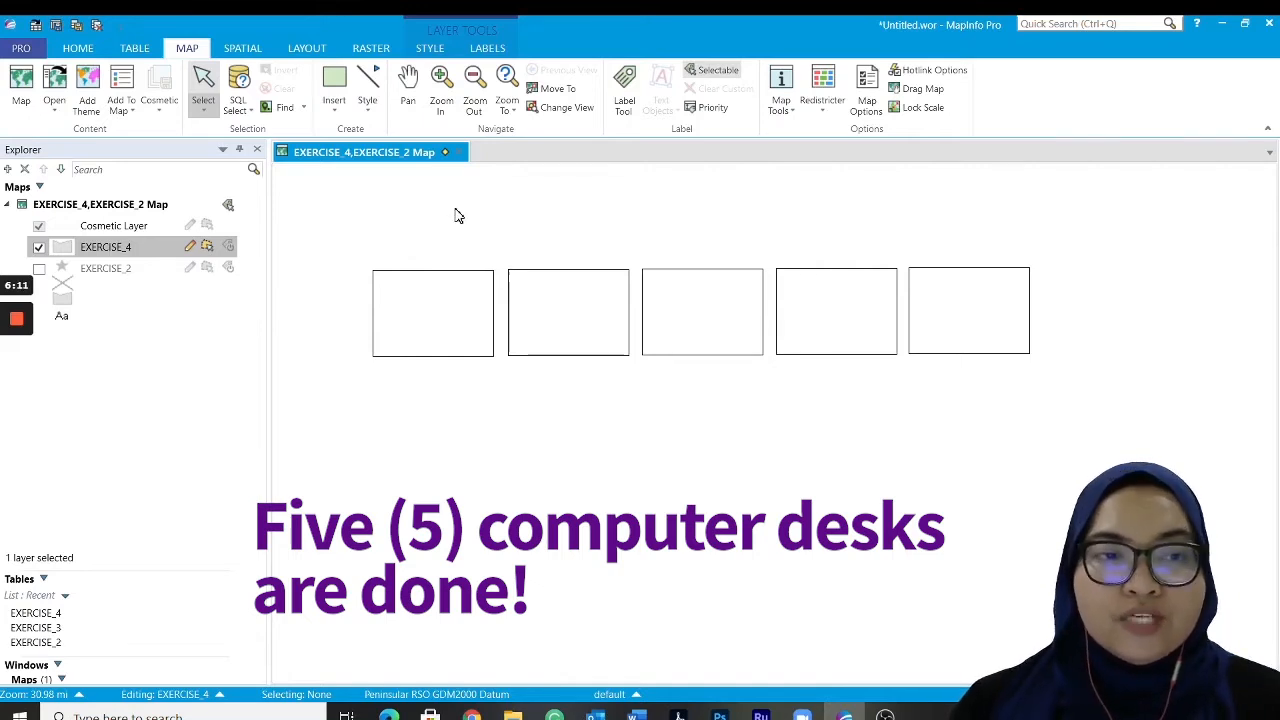
# Add the text labels 1, 2, 3, 4 and 5 inside the five desk rectangles, in order from left to right
pyautogui.click(334, 100)
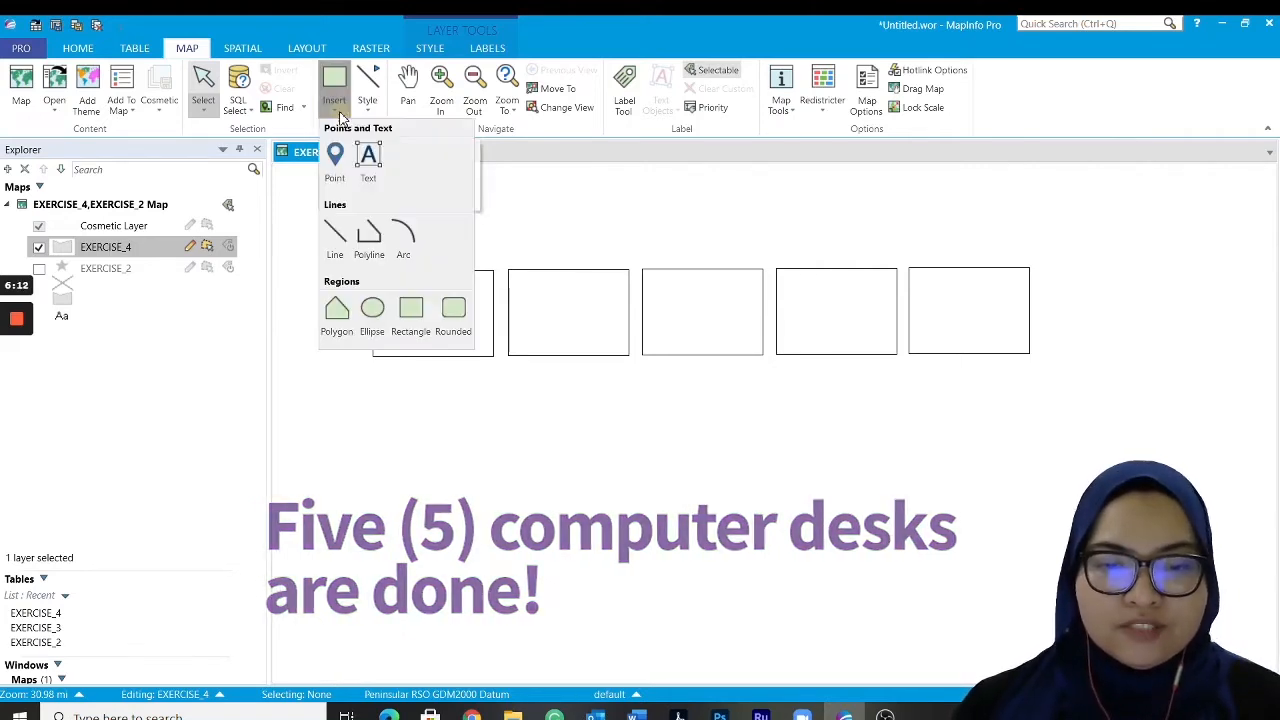
pyautogui.click(367, 158)
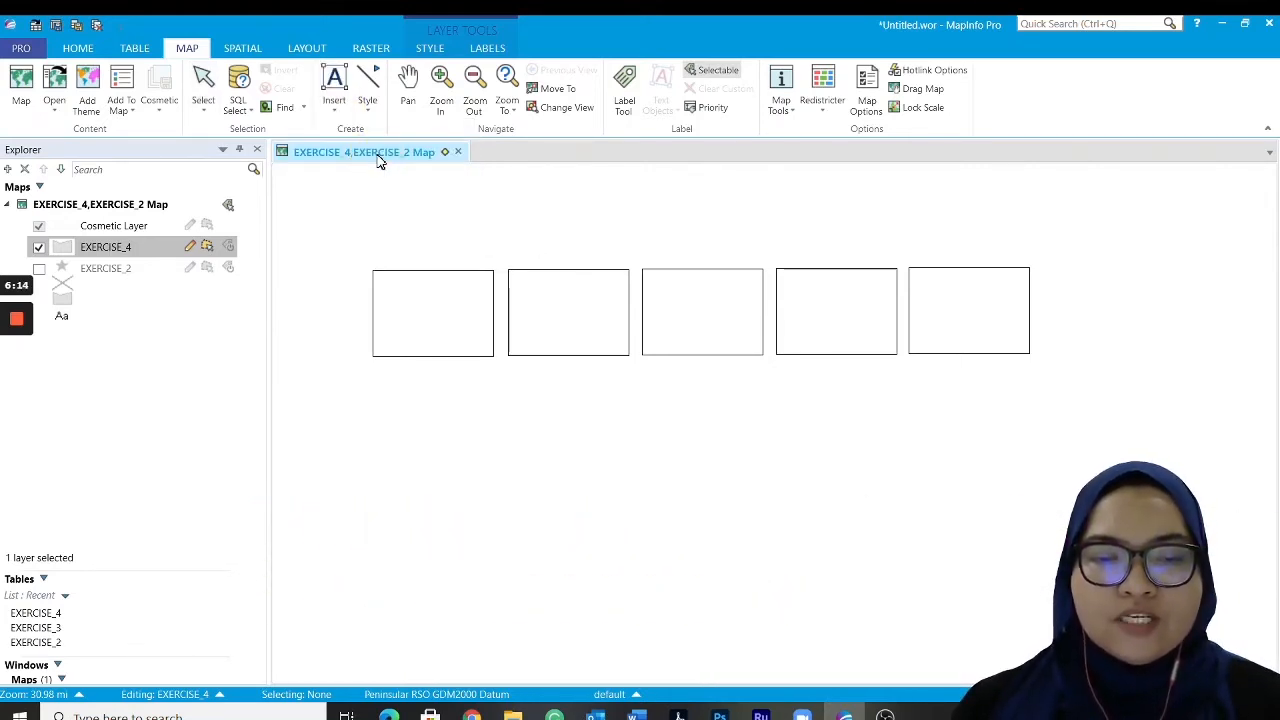
pyautogui.click(433, 310)
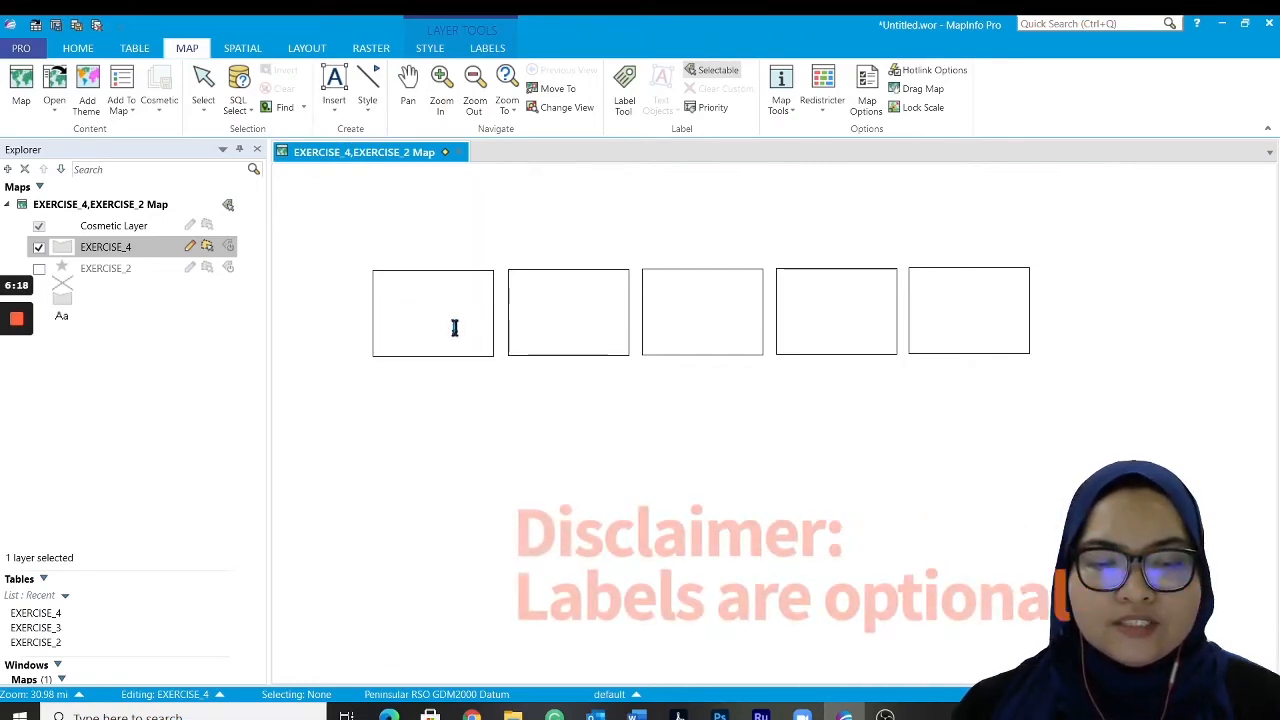
pyautogui.write('1')
pyautogui.click(444, 313)
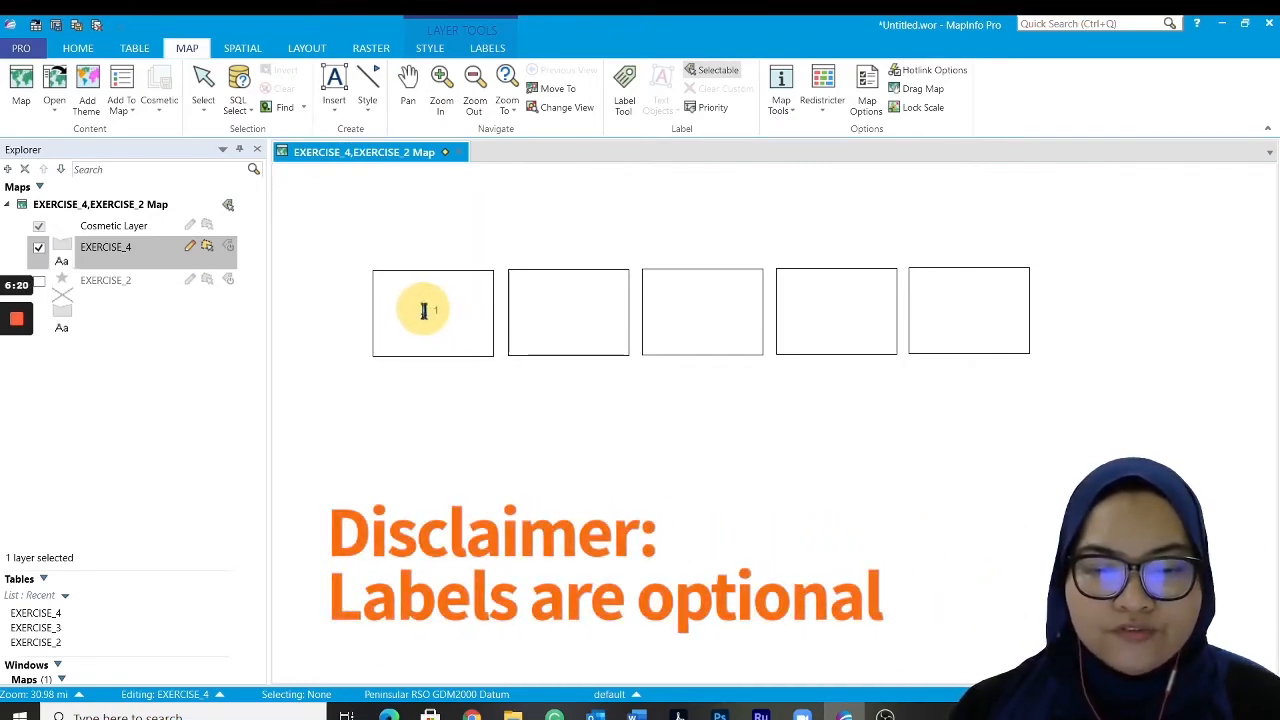
pyautogui.click(575, 314)
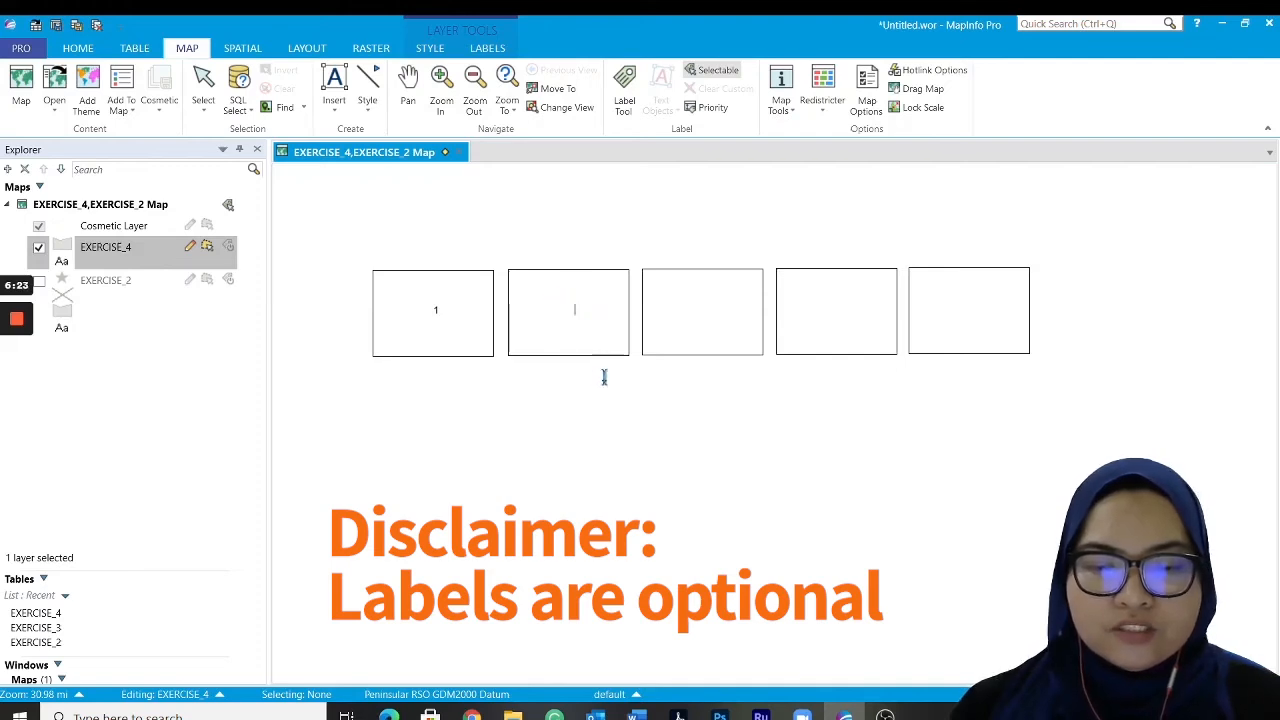
pyautogui.write('2')
pyautogui.click(699, 317)
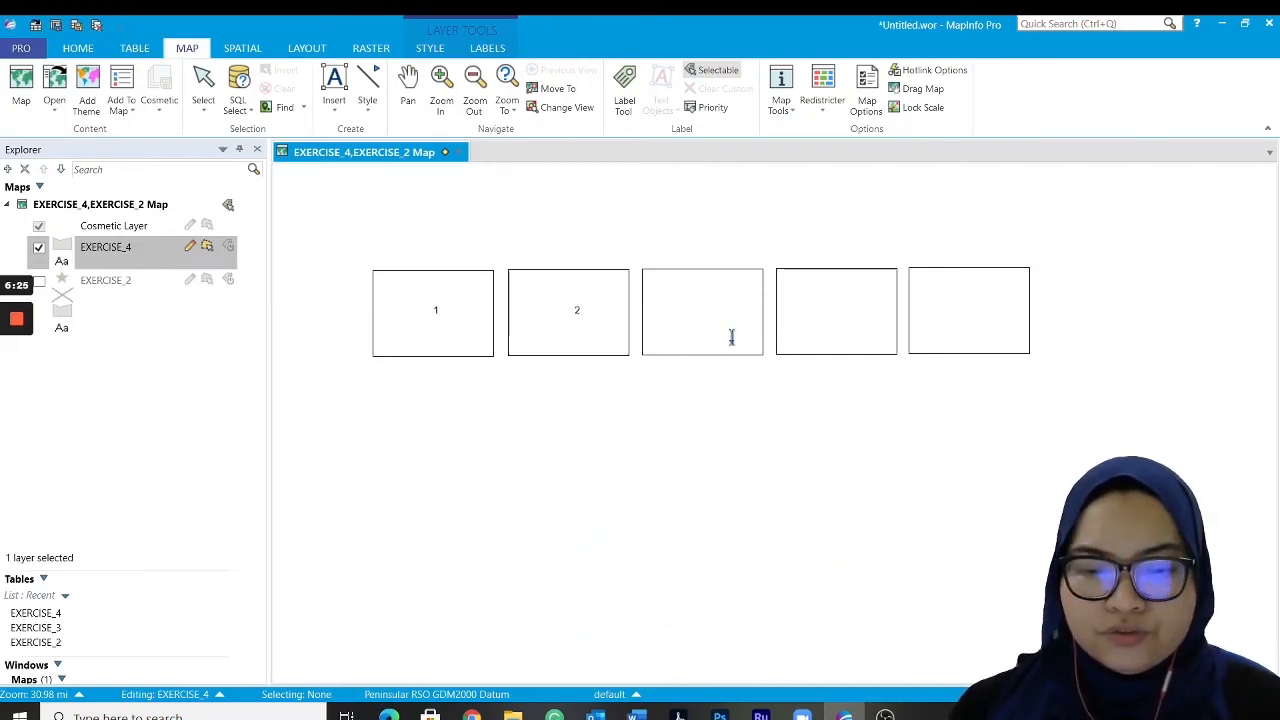
pyautogui.write('3')
pyautogui.click(822, 316)
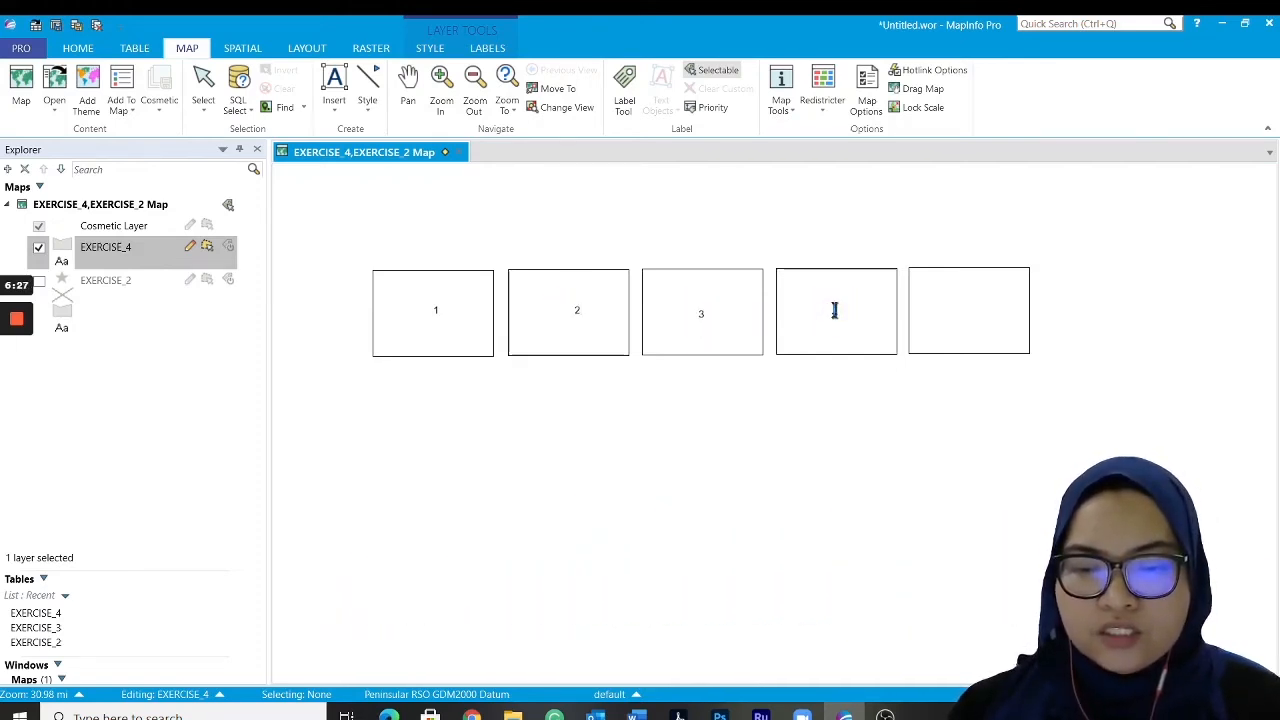
pyautogui.write('4')
pyautogui.click(953, 322)
pyautogui.write('5')
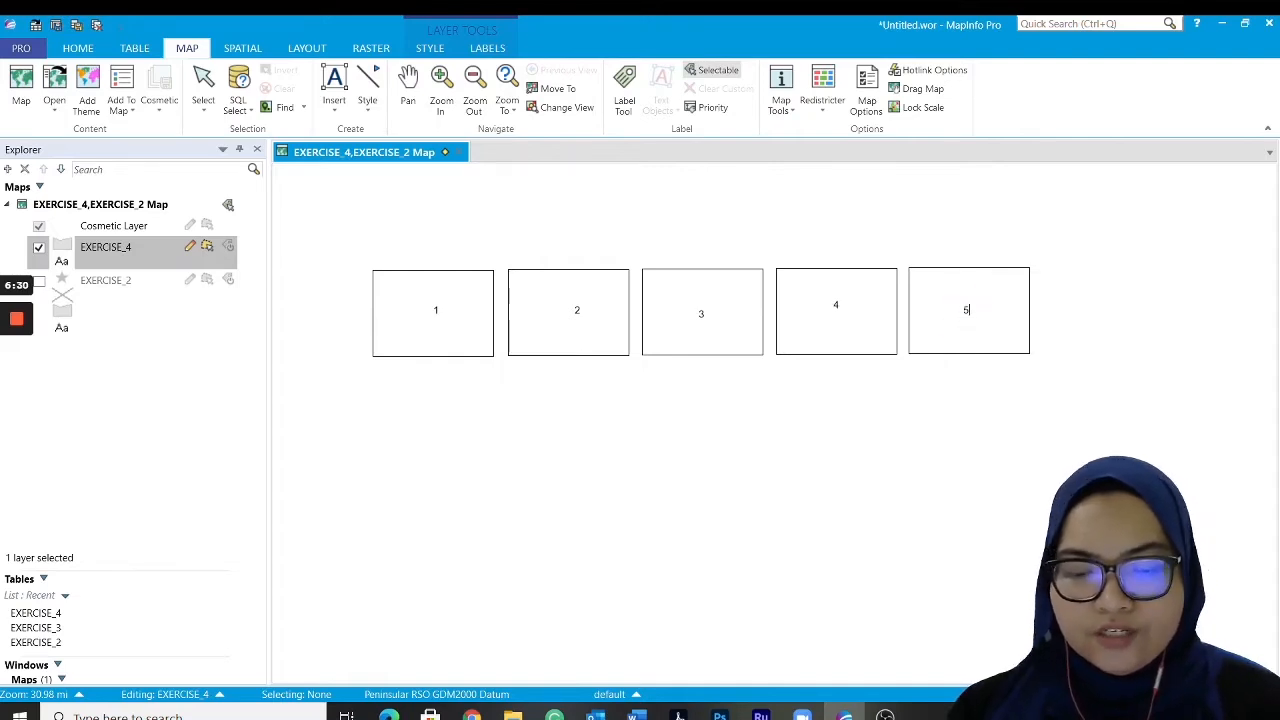
# Set the text label 1 to font size 20 and centre it inside the first desk rectangle
pyautogui.click(203, 88)
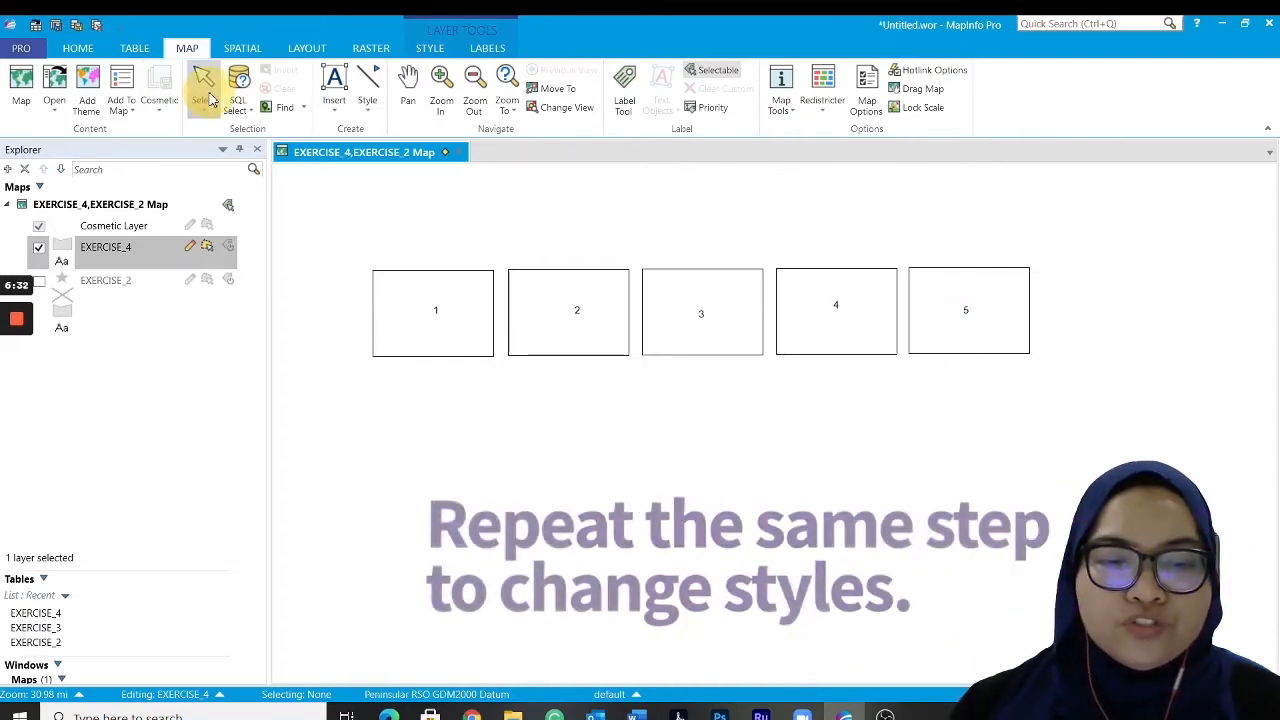
pyautogui.click(436, 310)
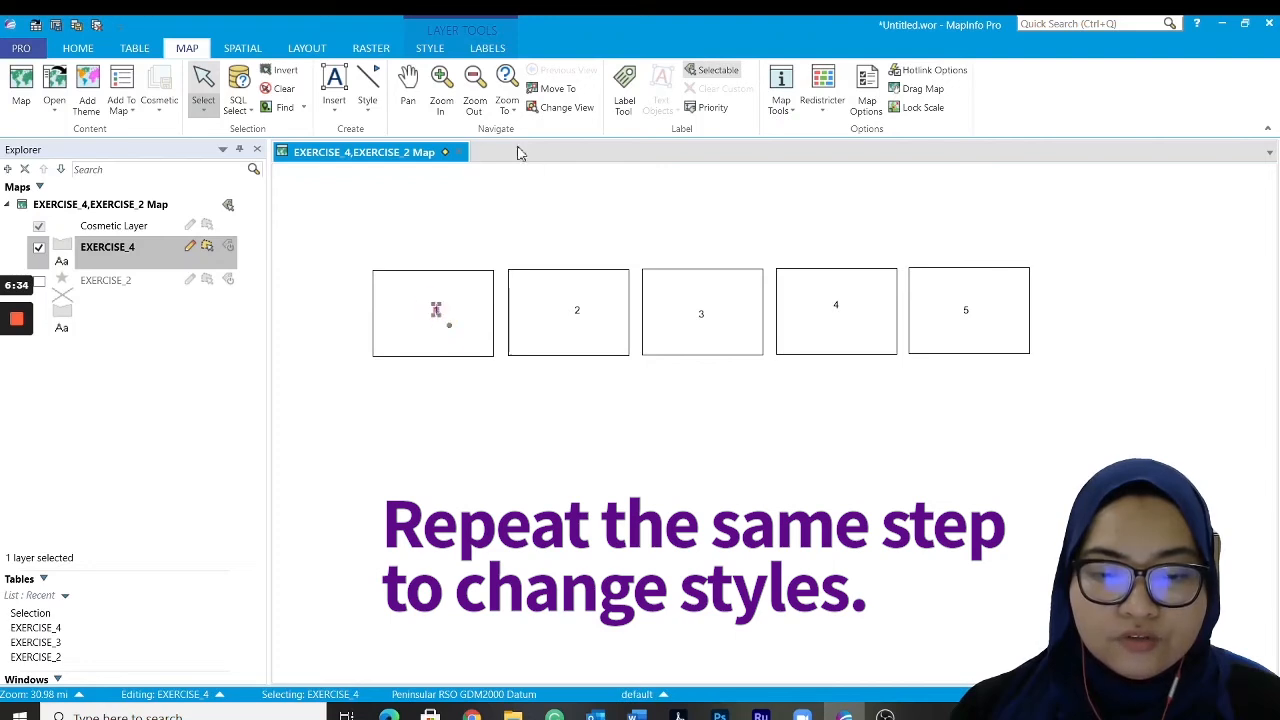
pyautogui.click(364, 112)
pyautogui.click(366, 322)
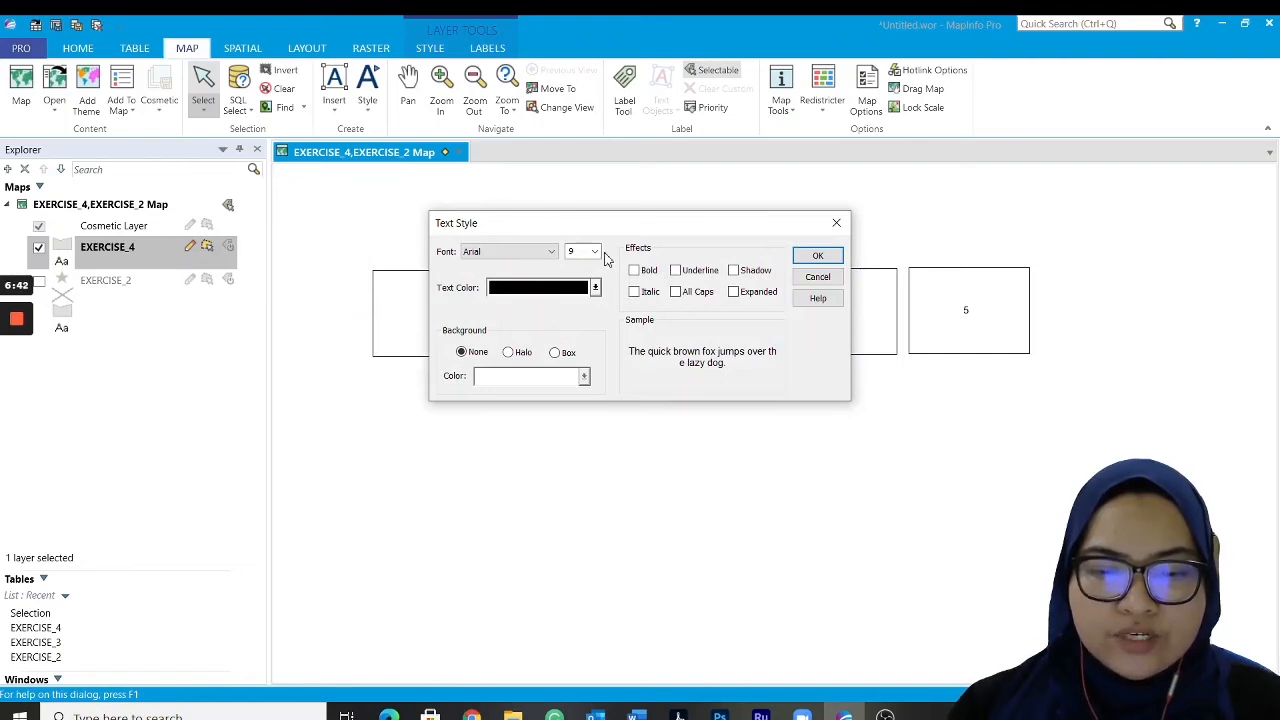
pyautogui.click(595, 252)
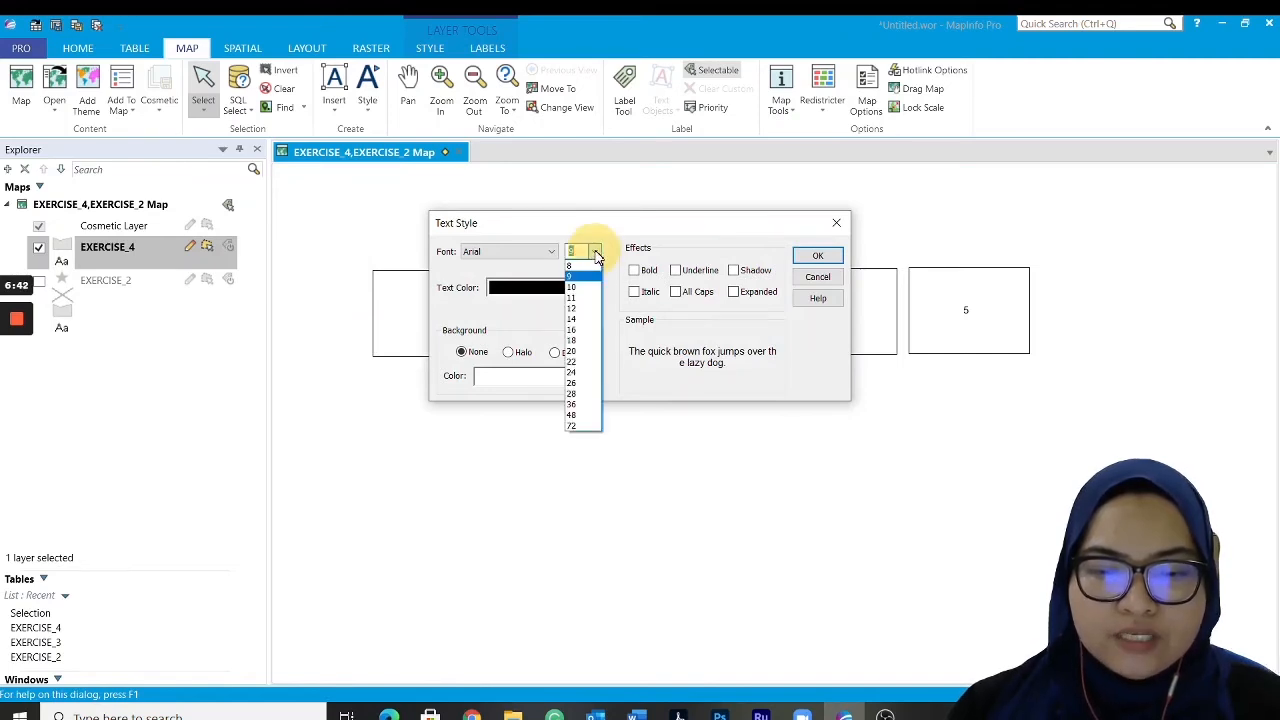
pyautogui.click(578, 342)
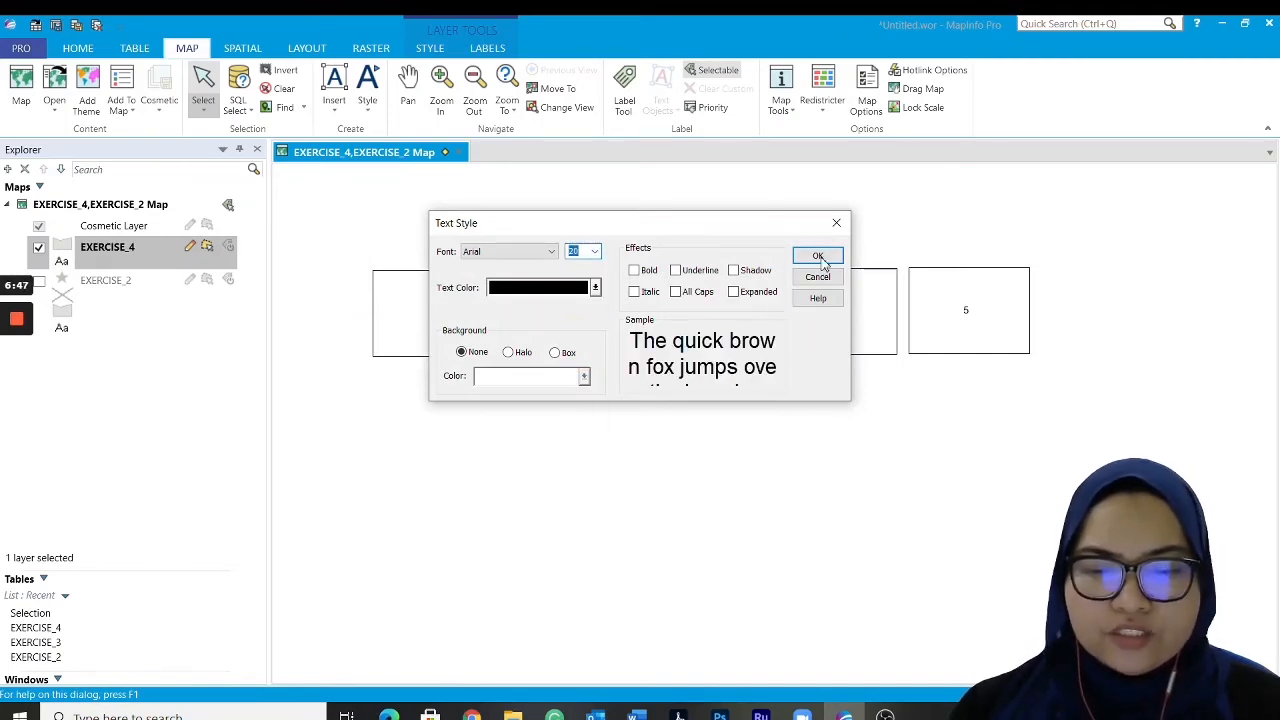
pyautogui.click(822, 262)
pyautogui.click(641, 431)
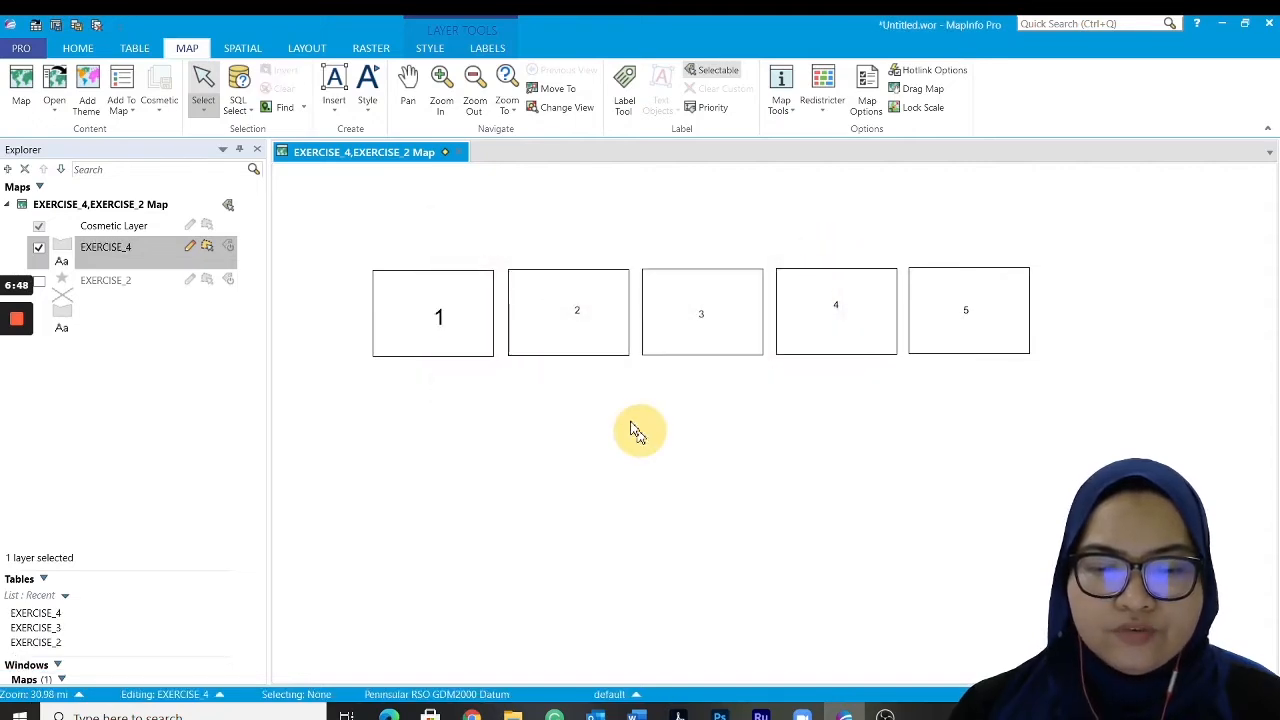
pyautogui.click(443, 318)
pyautogui.moveTo(443, 314); pyautogui.dragTo(438, 310)
# Set the text label 2 to font size 20 and centre it inside the second desk rectangle
pyautogui.click(578, 310)
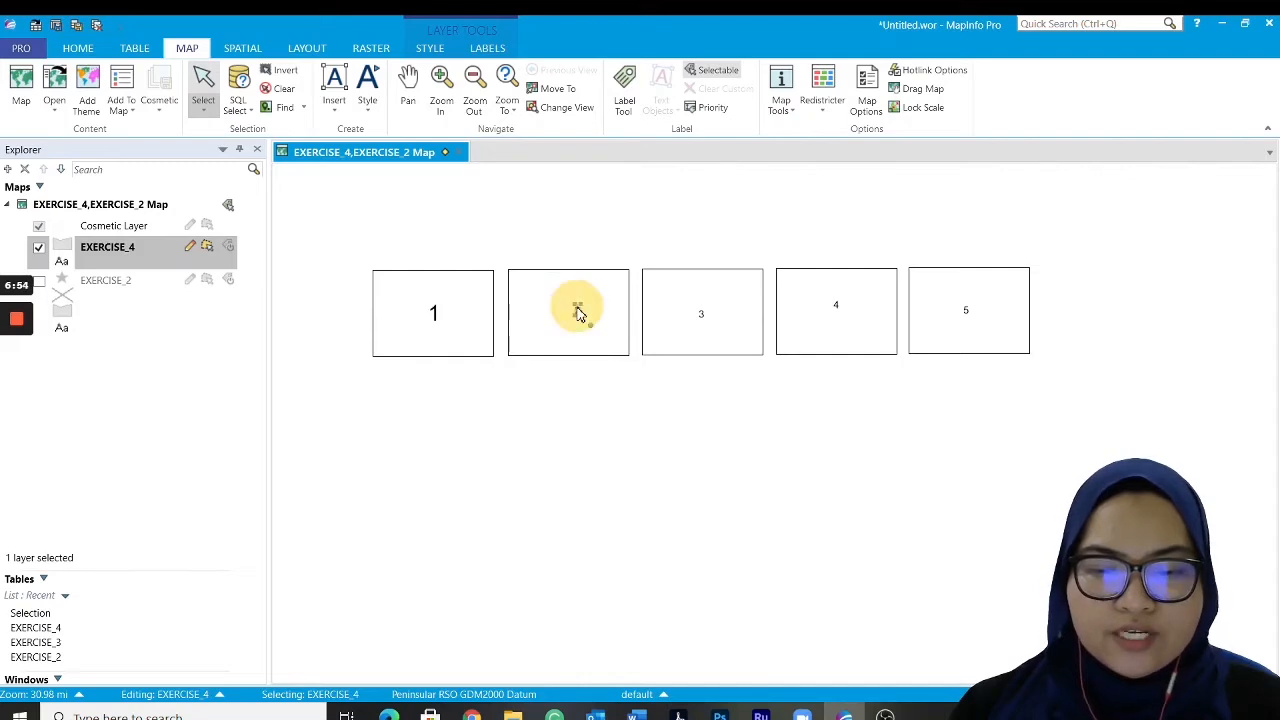
pyautogui.click(367, 100)
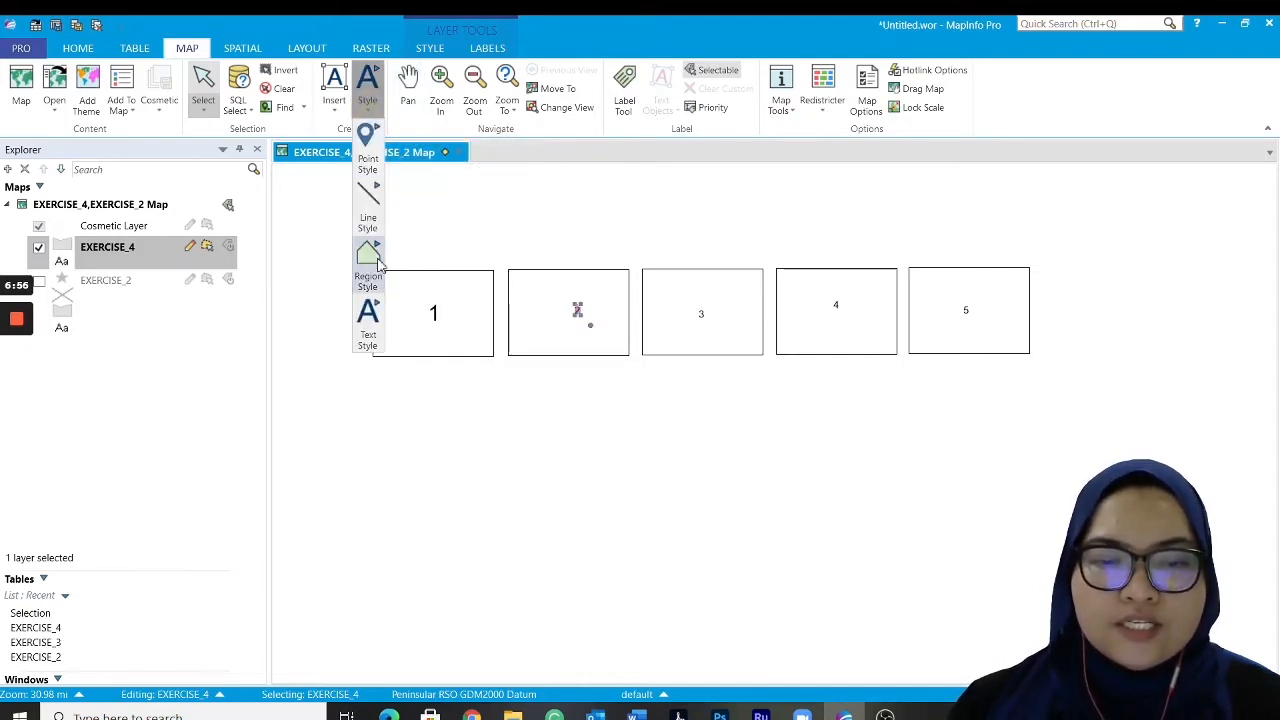
pyautogui.click(367, 318)
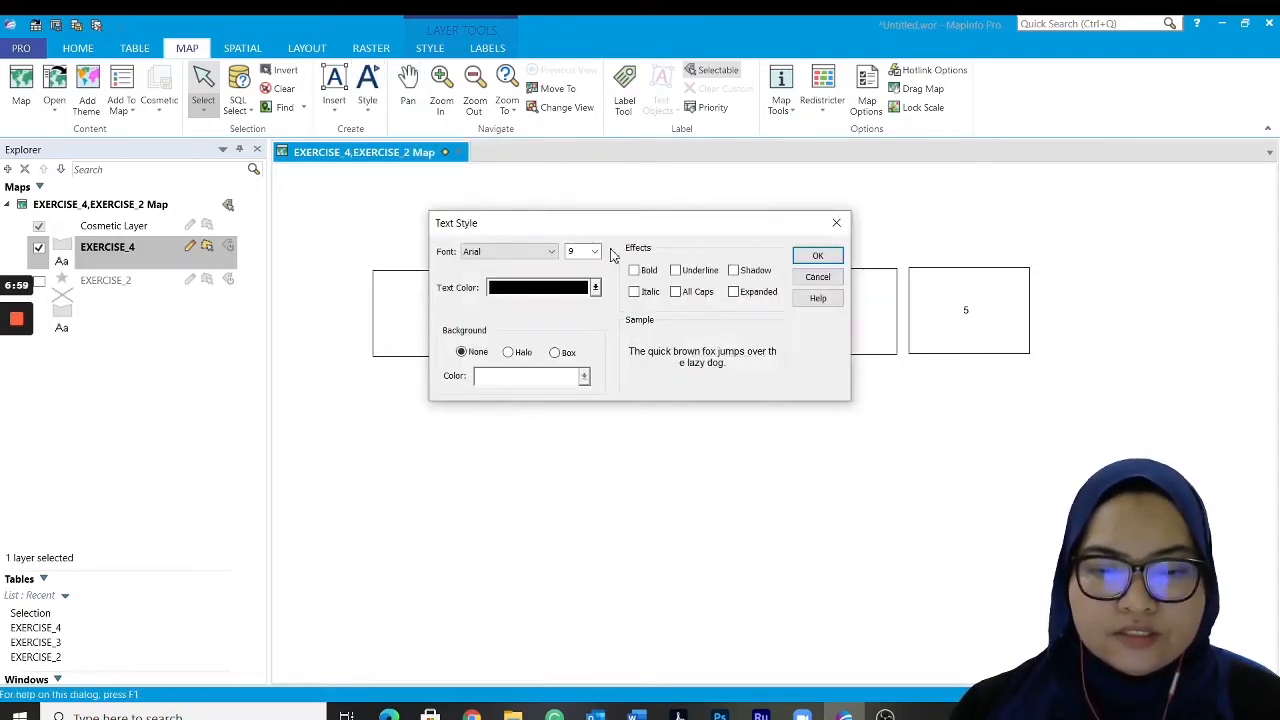
pyautogui.click(596, 251)
pyautogui.click(583, 352)
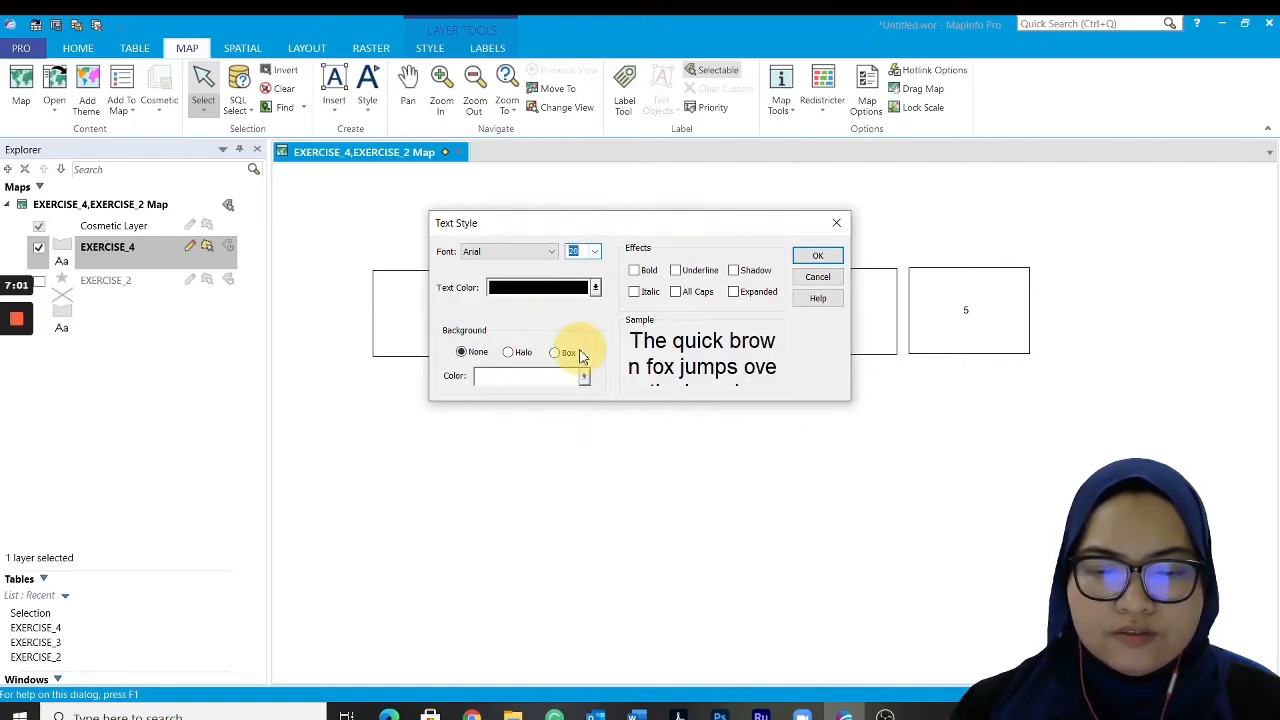
pyautogui.click(818, 256)
pyautogui.click(578, 314)
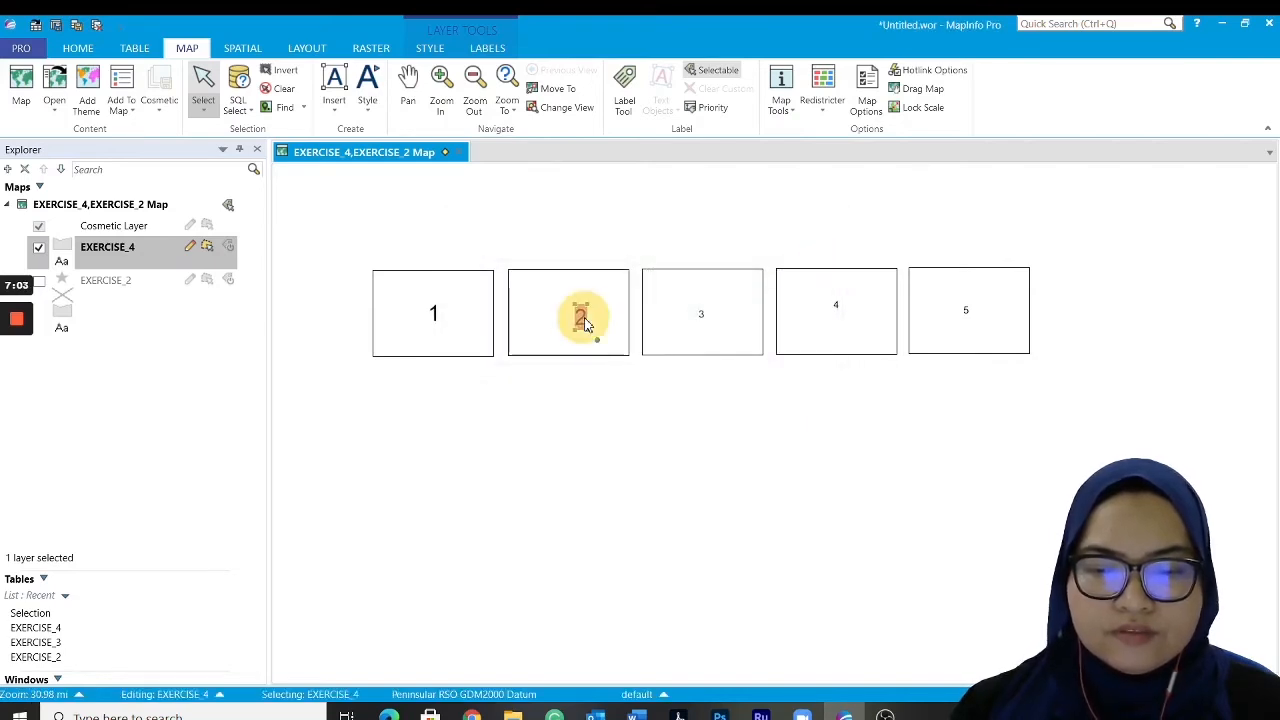
# Enlarge the text labels 3, 4 and 5 to match the first two and centre each inside its desk rectangle
pyautogui.click(698, 314)
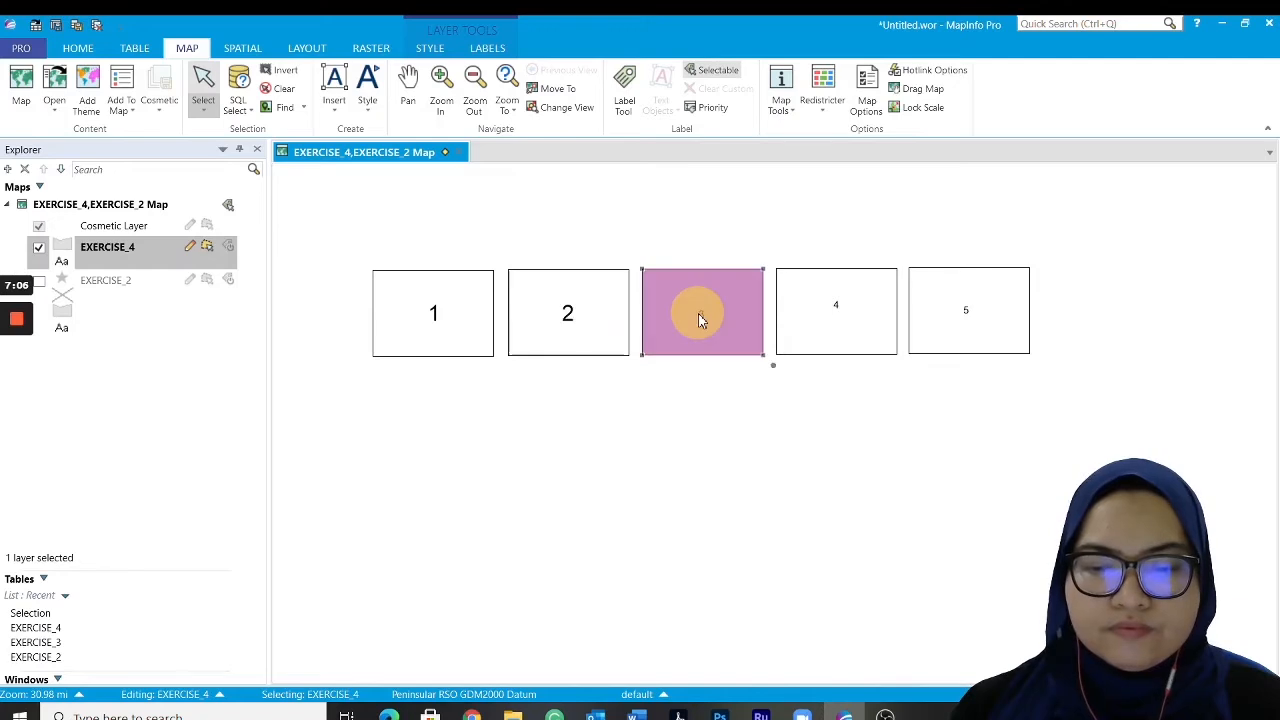
pyautogui.click(977, 313)
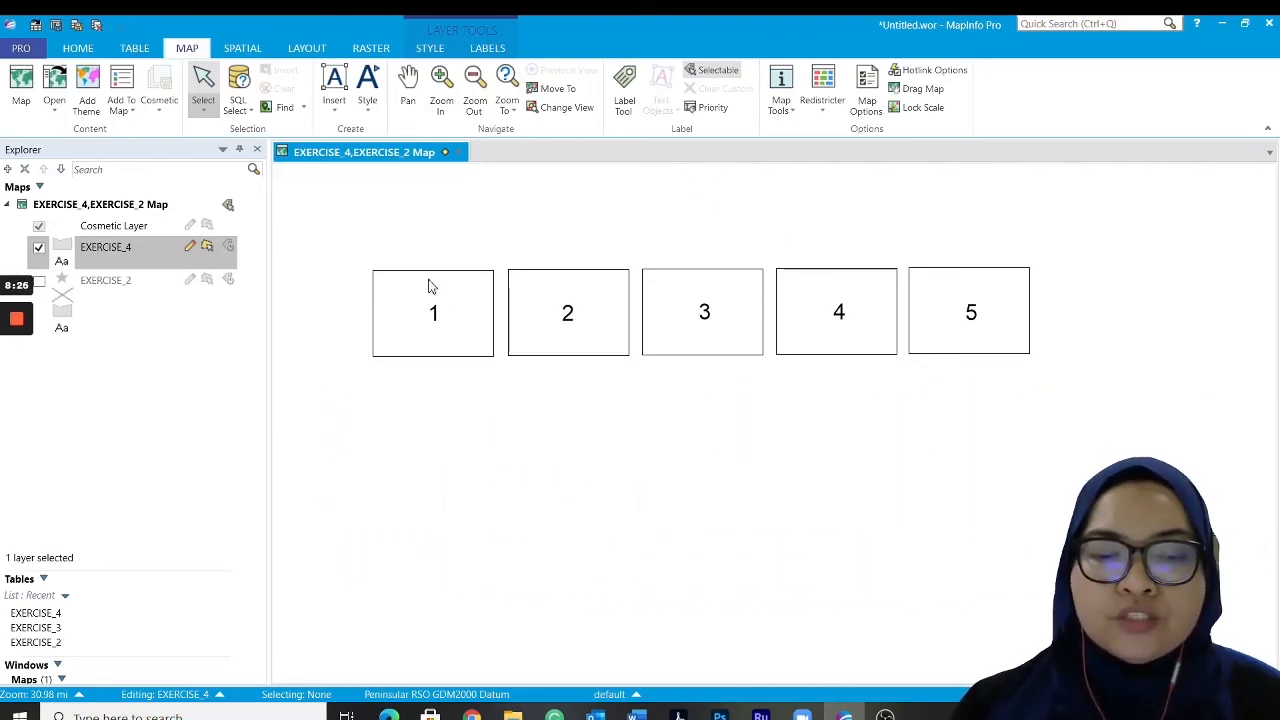
pyautogui.click(467, 344)
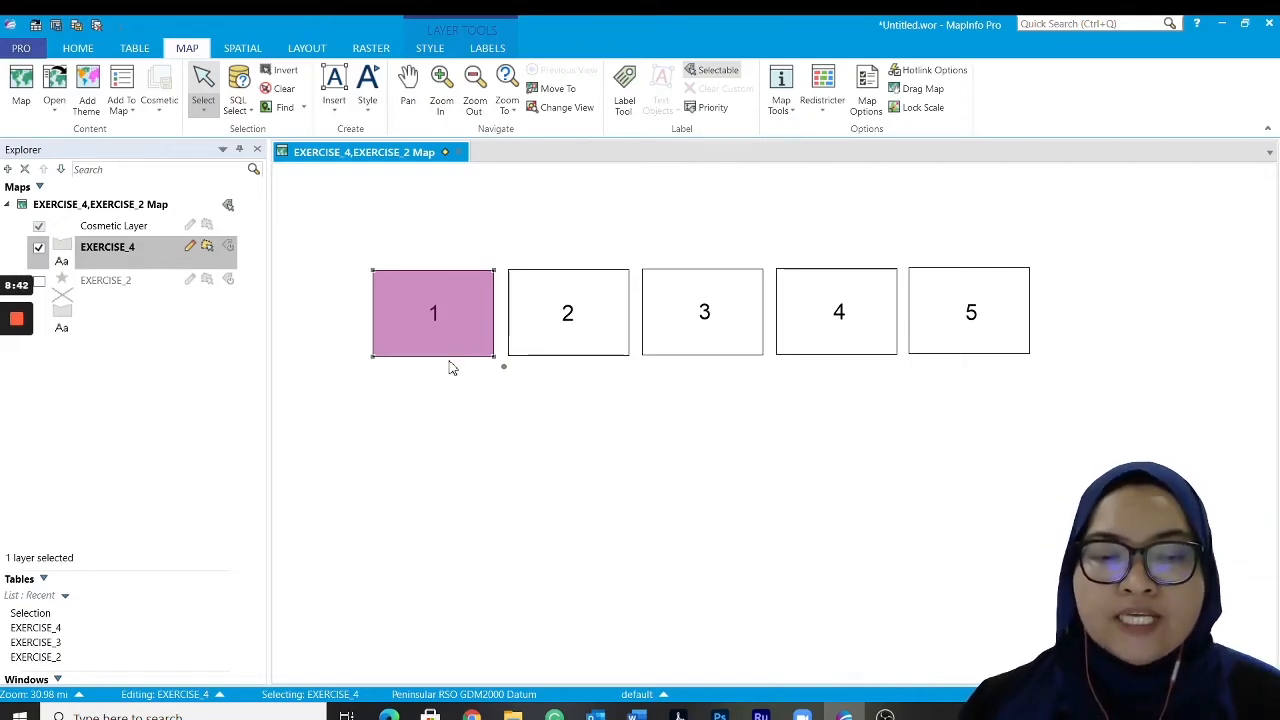
pyautogui.click(449, 371)
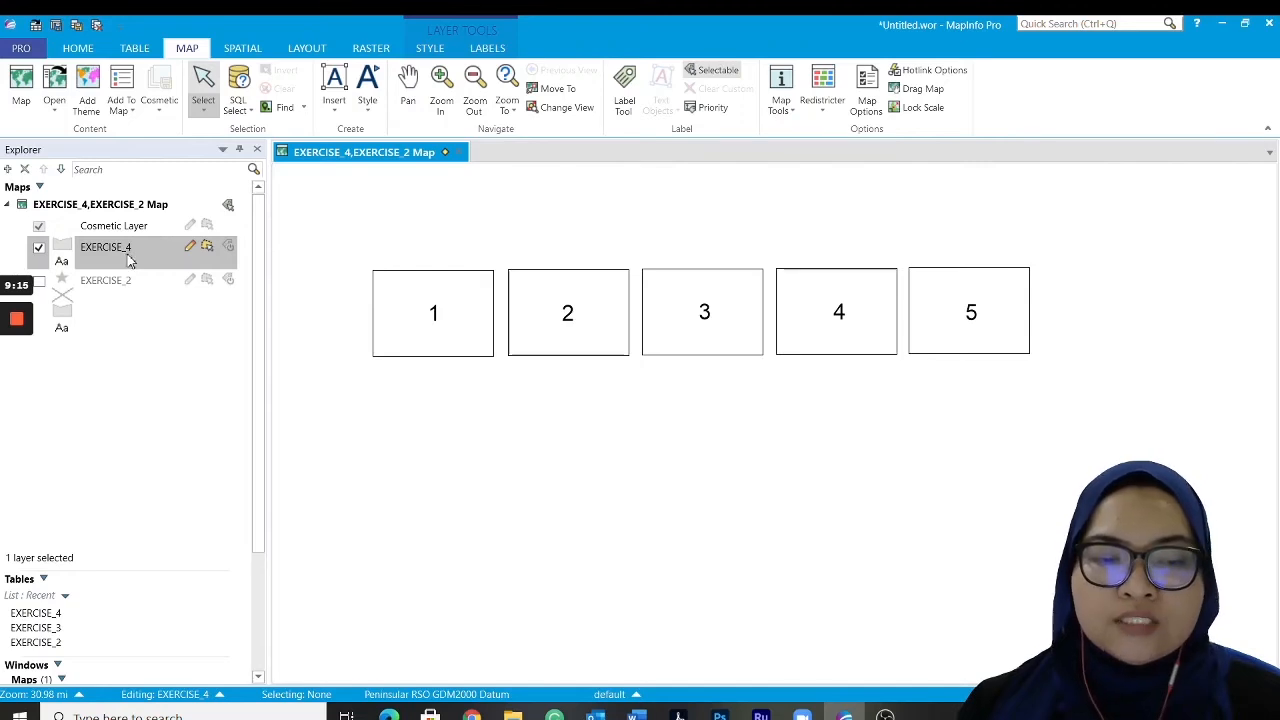
# Browse the table of the EXERCISE_4 layer
pyautogui.click(135, 256)
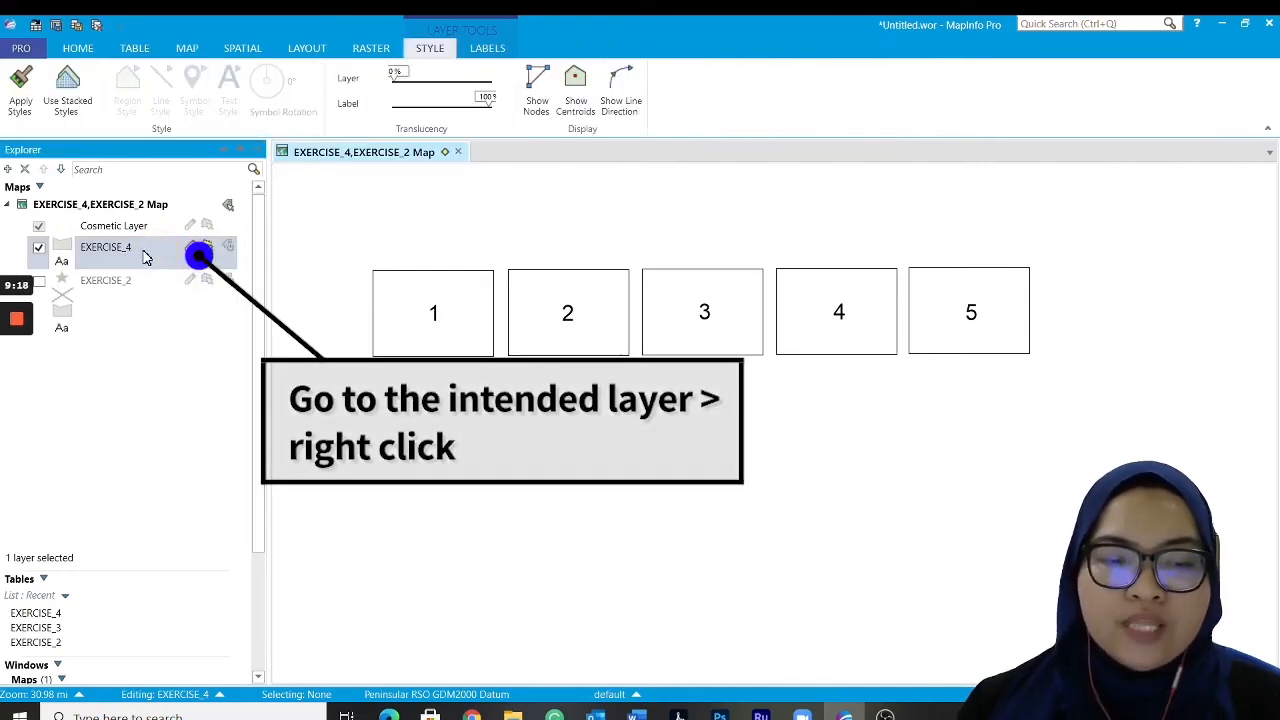
pyautogui.rightClick(143, 257)
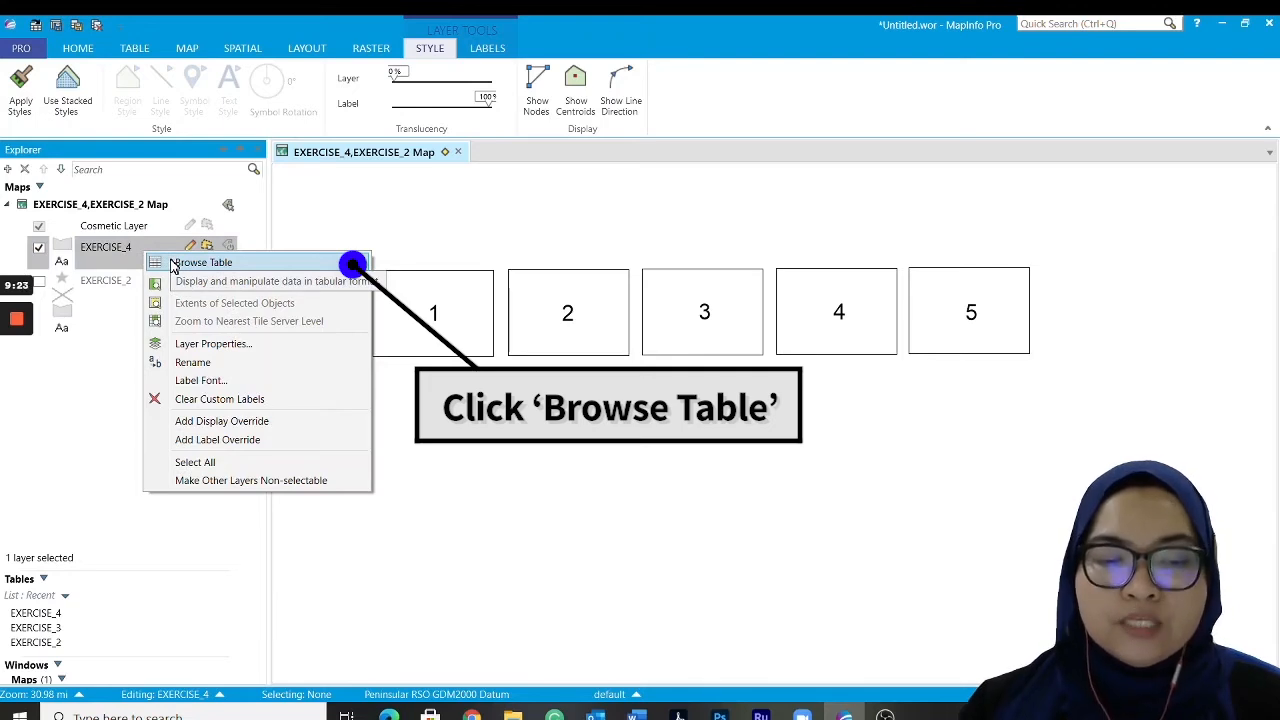
pyautogui.click(119, 259)
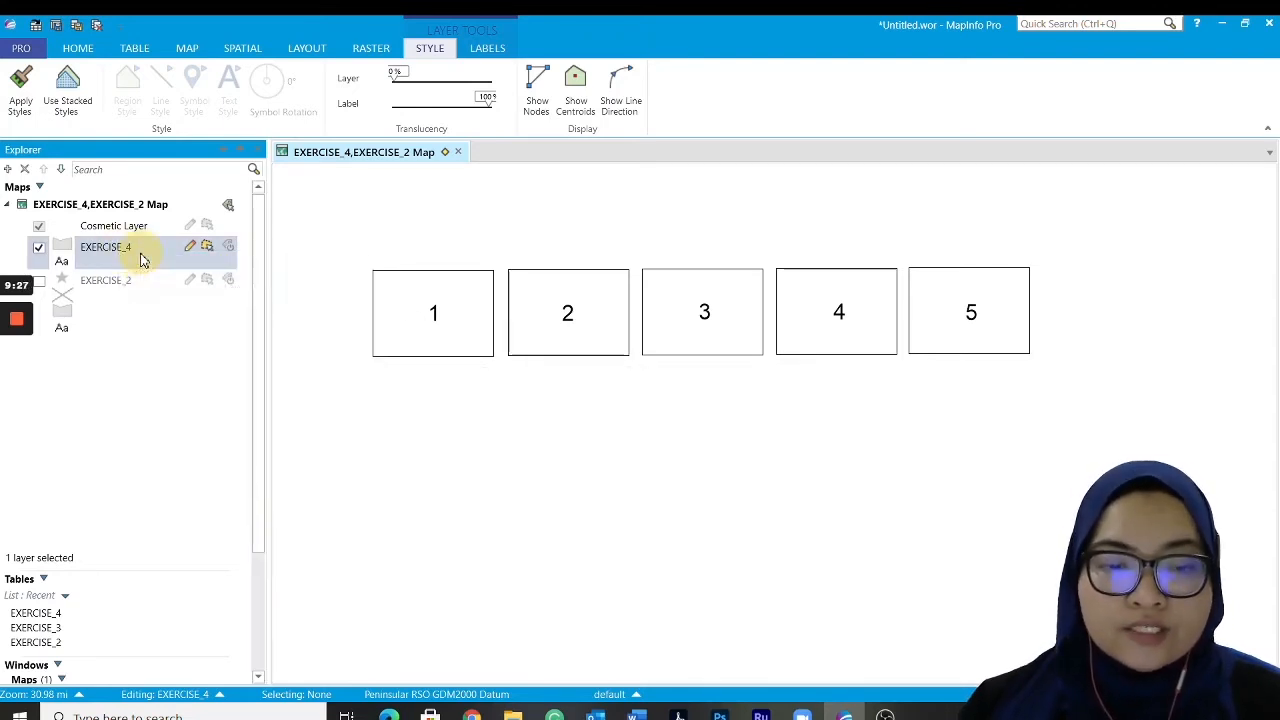
pyautogui.rightClick(141, 258)
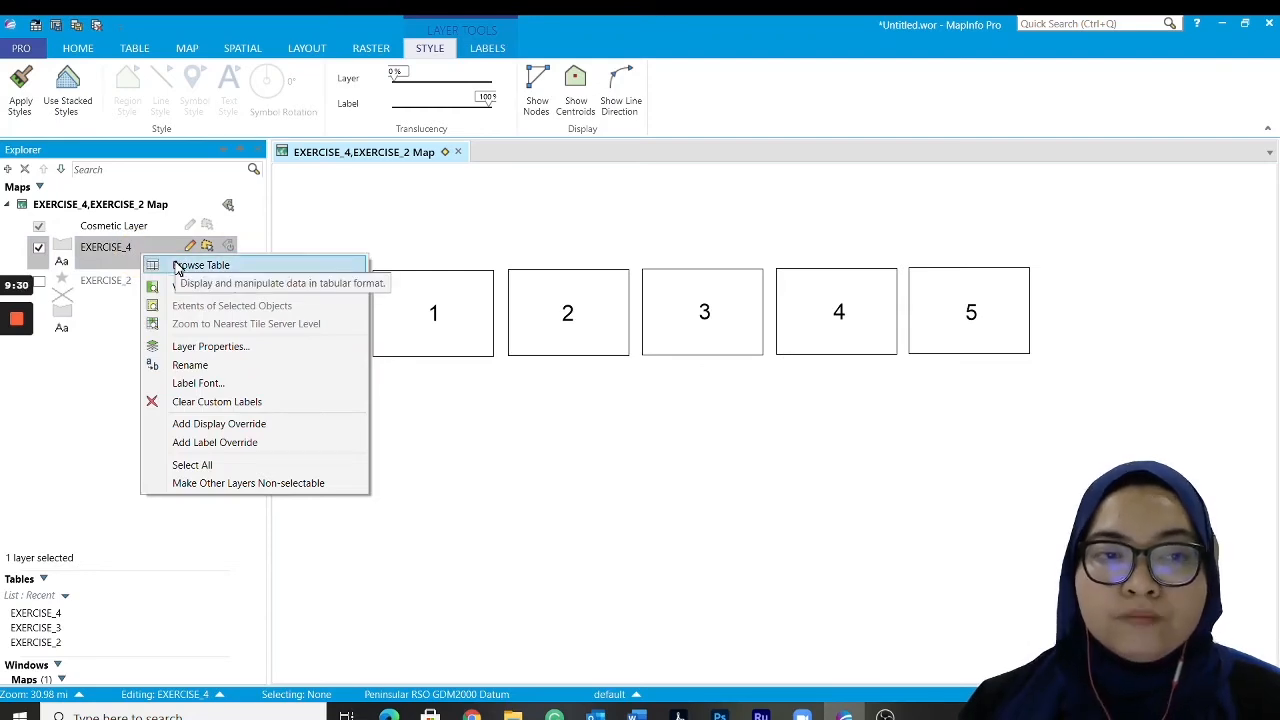
pyautogui.click(176, 266)
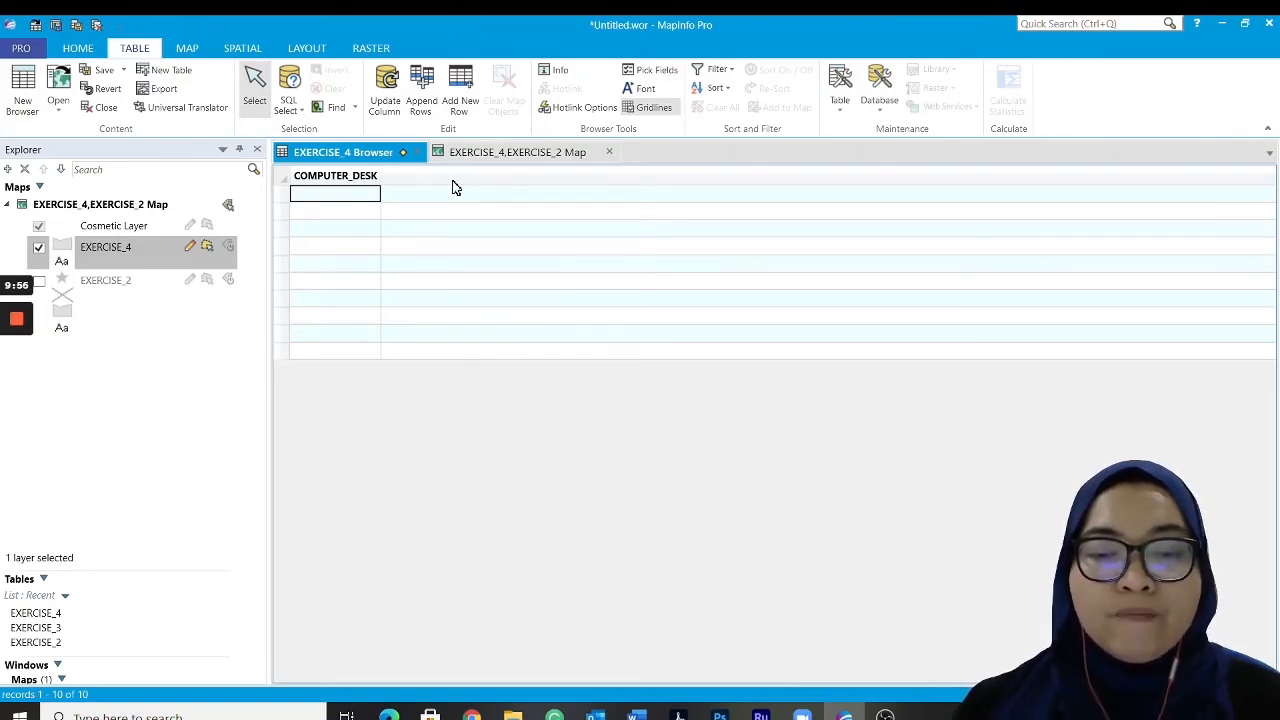
# Select the desk 1 rectangle on the map and return to the EXERCISE_4 browser to locate its row
pyautogui.click(481, 161)
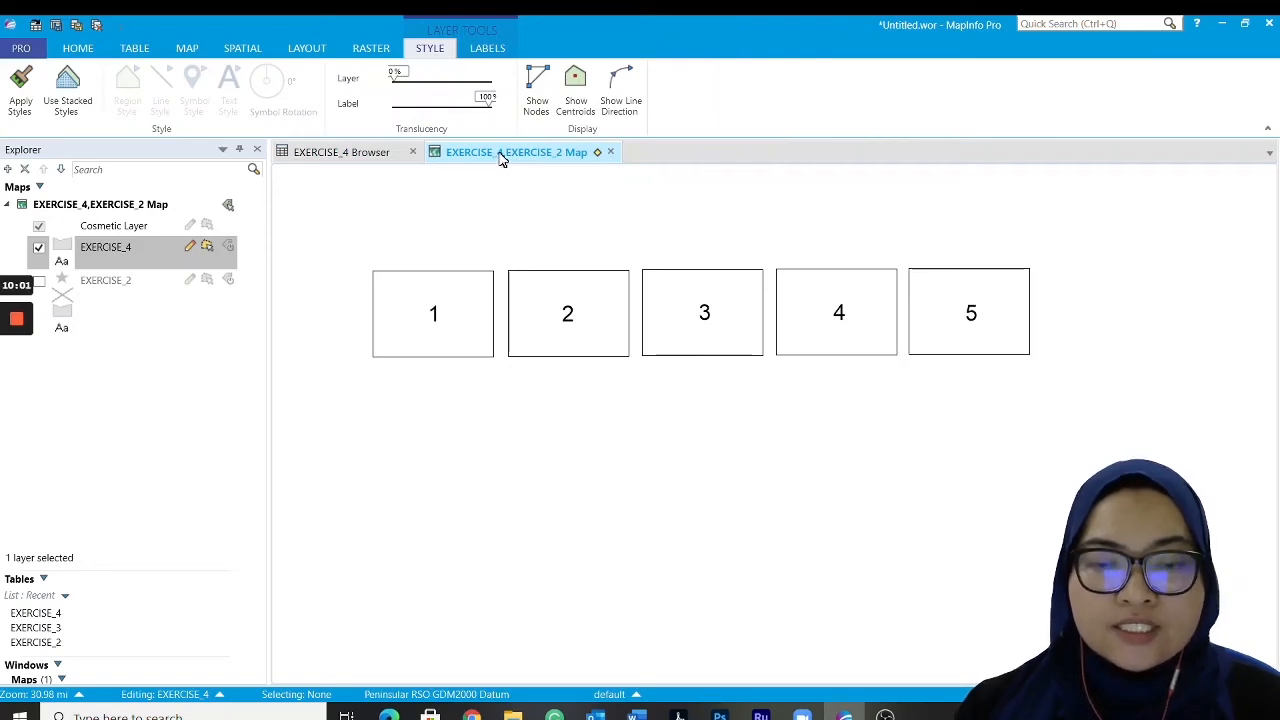
pyautogui.click(360, 155)
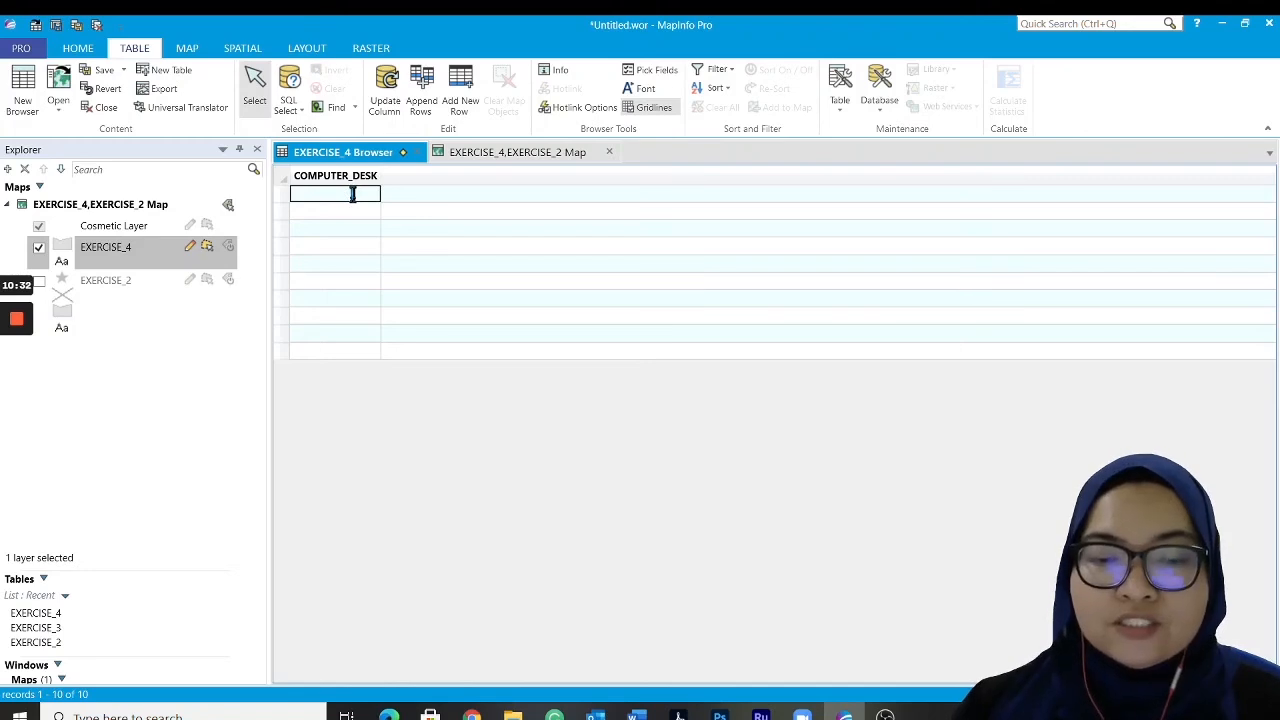
pyautogui.click(492, 160)
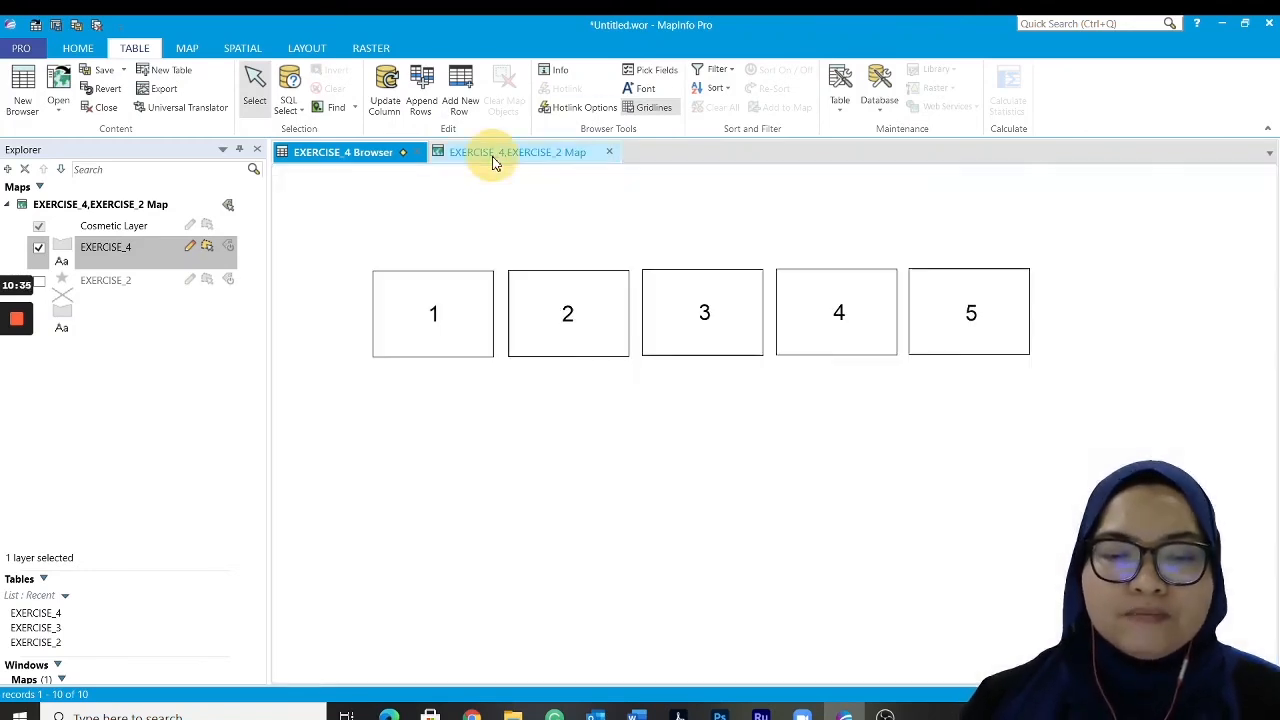
pyautogui.click(463, 294)
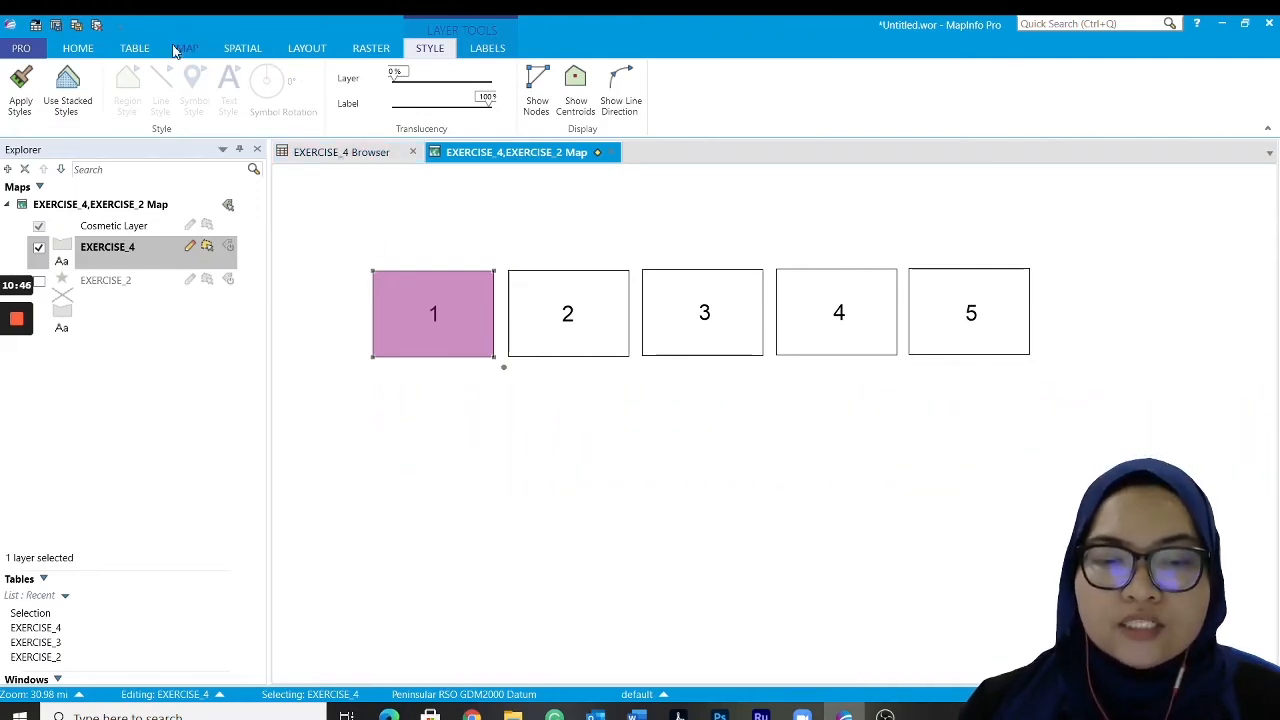
pyautogui.click(188, 49)
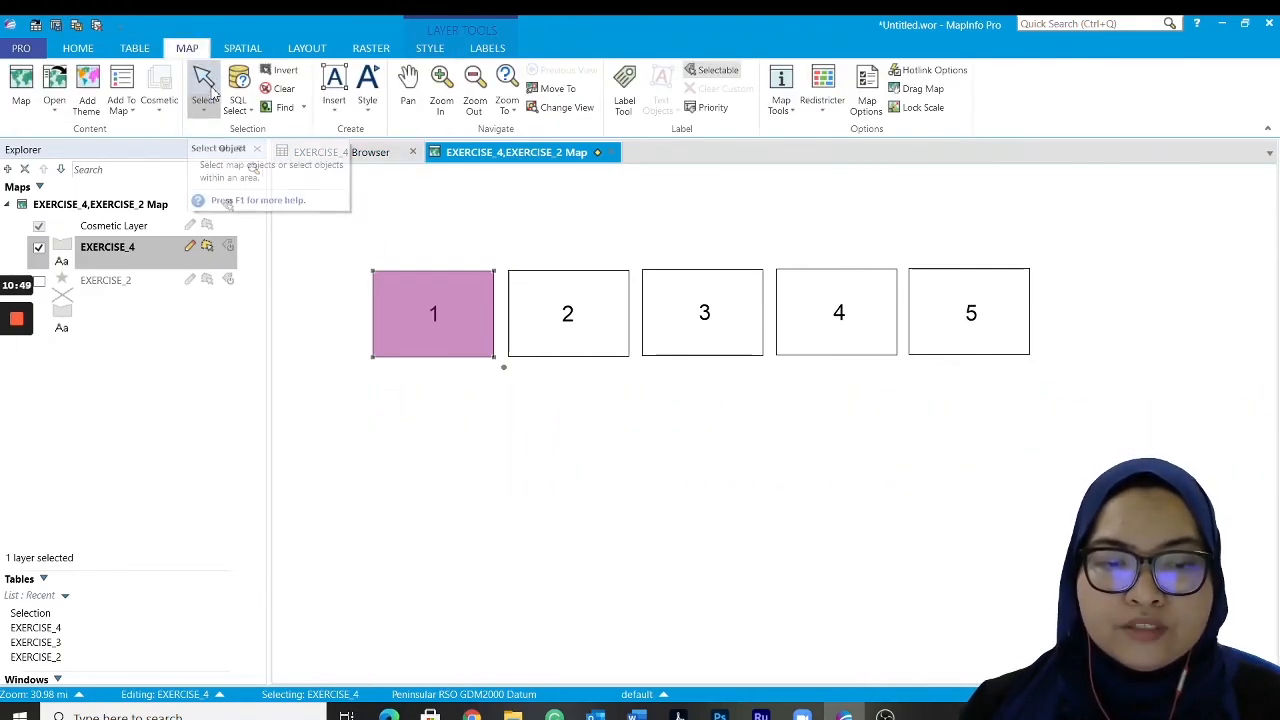
pyautogui.click(206, 88)
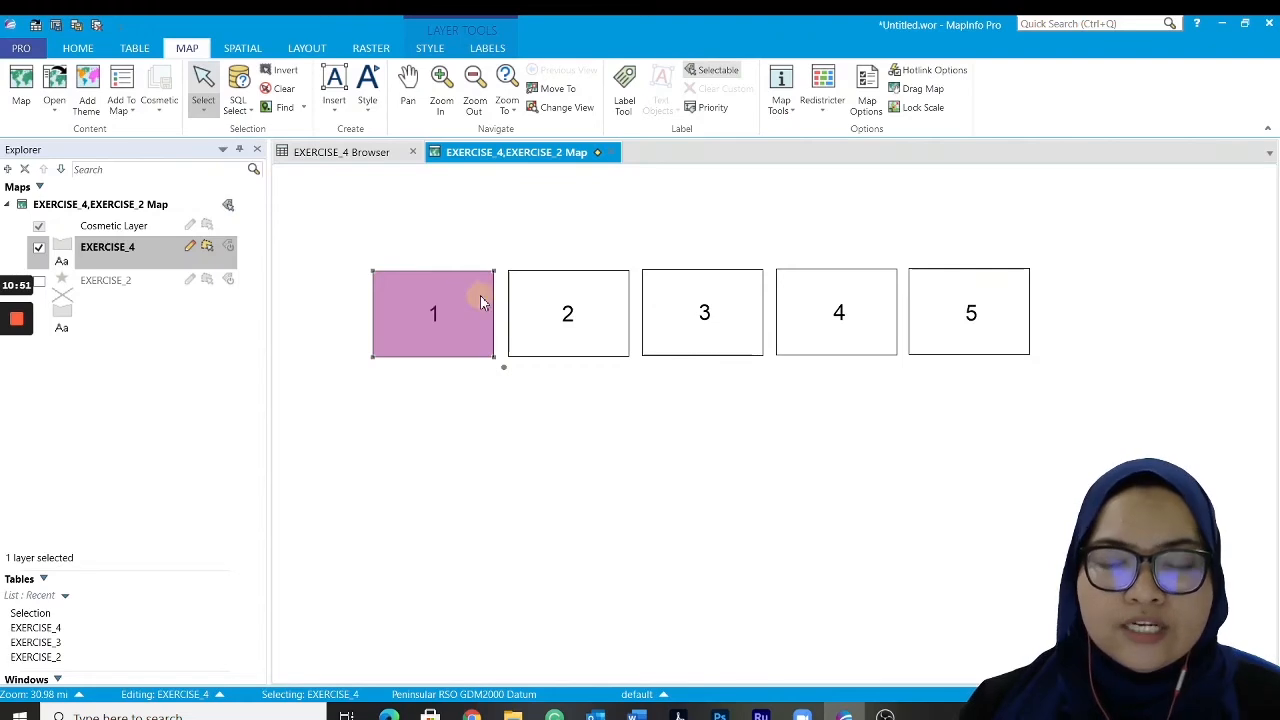
pyautogui.click(374, 157)
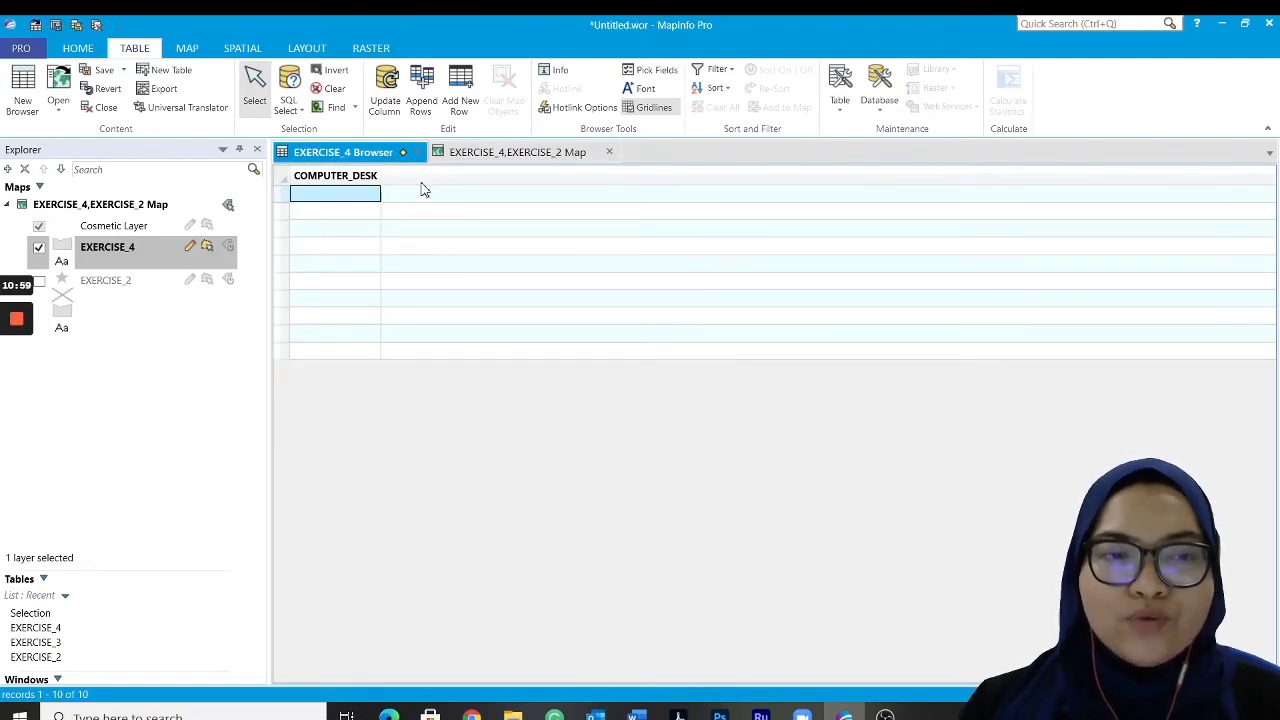
pyautogui.click(508, 155)
pyautogui.click(345, 152)
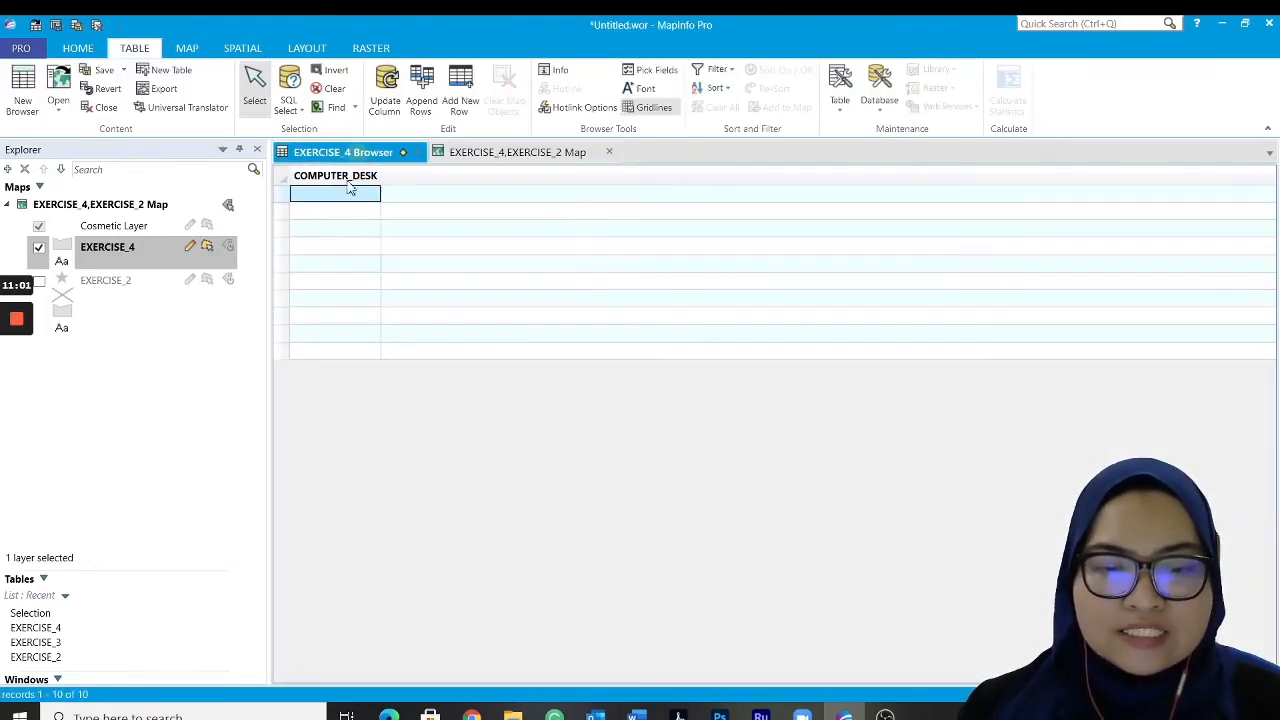
# Enter DESK NO 1 in the COMPUTER_DESK field of the selected desk's row
pyautogui.click(343, 197)
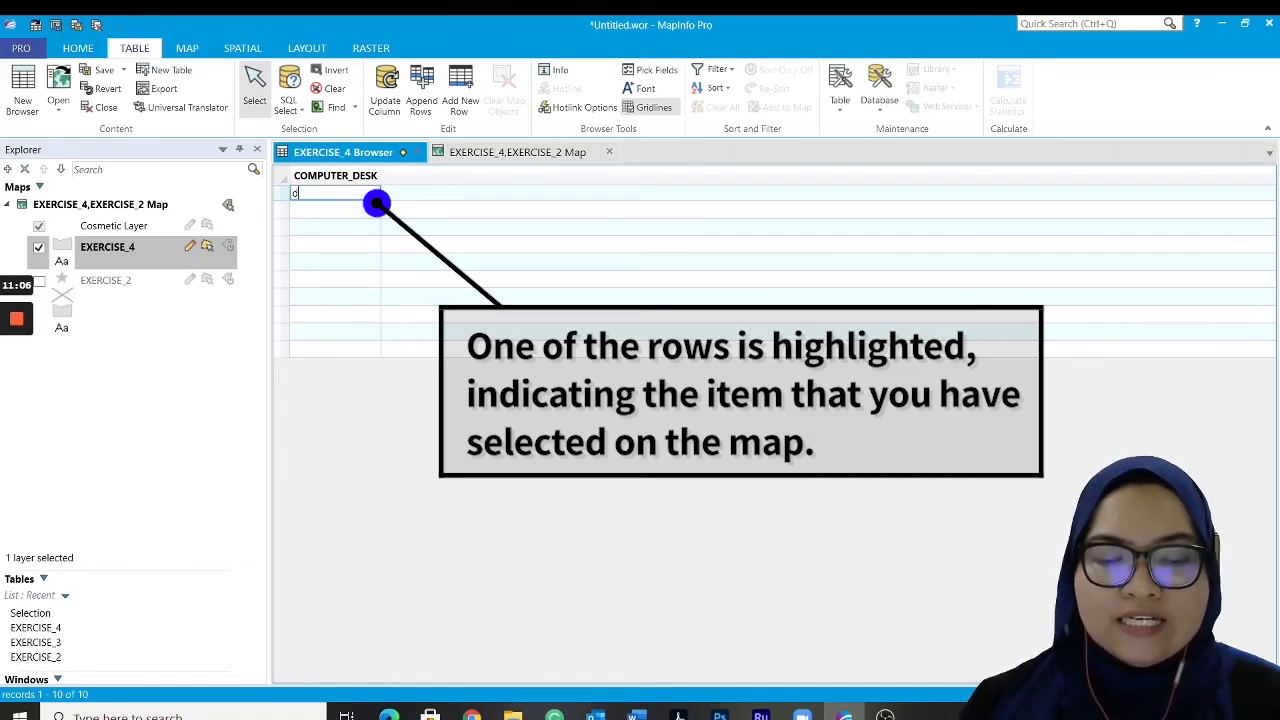
pyautogui.write('DES')
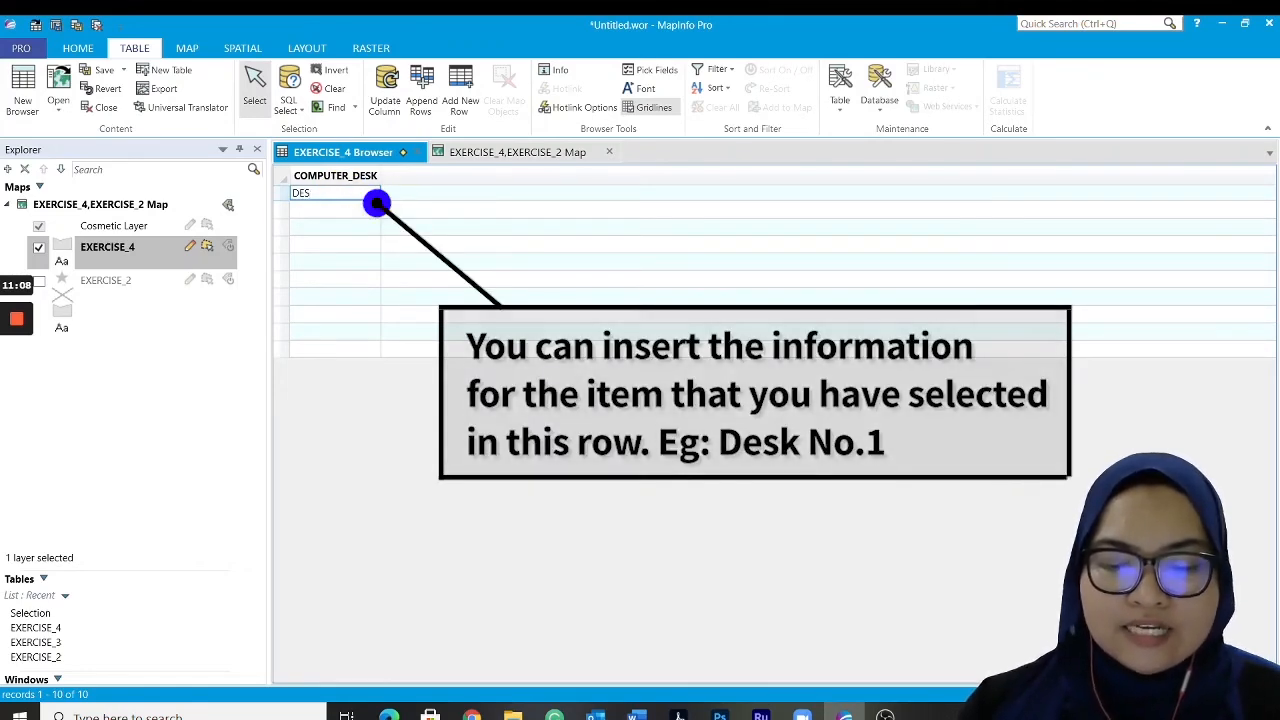
pyautogui.write('K NO')
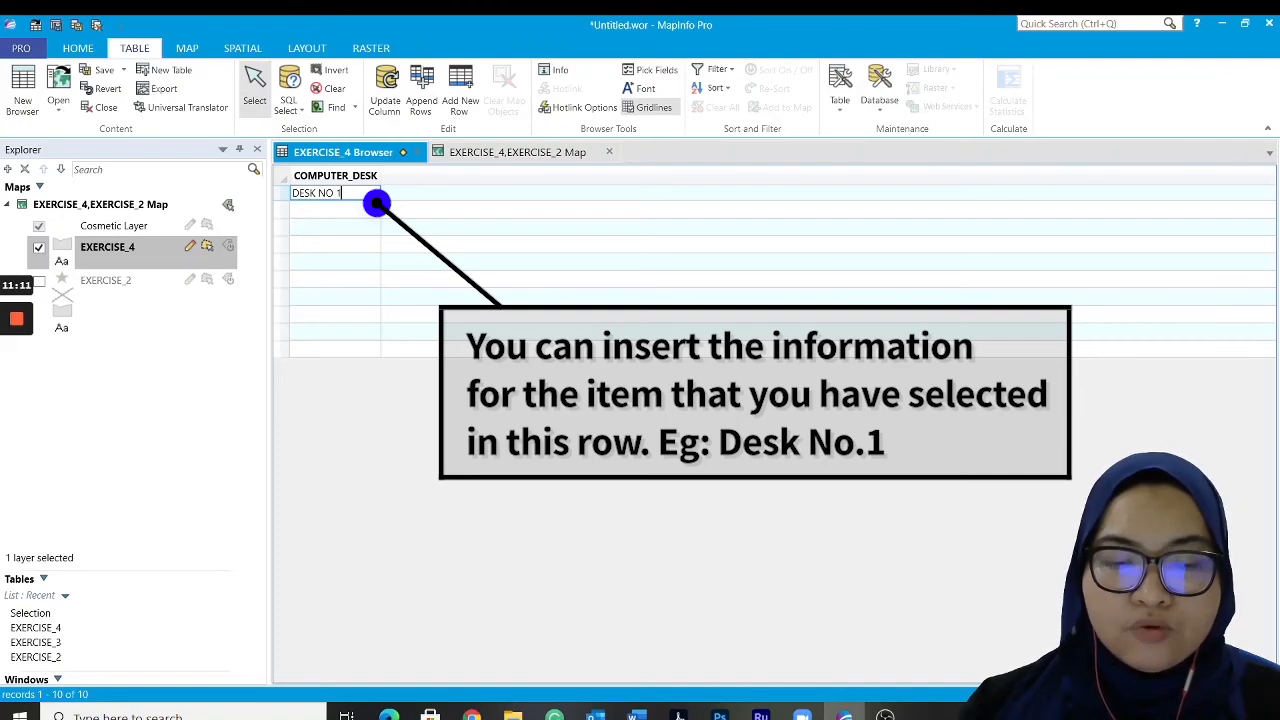
pyautogui.write(' 1')
pyautogui.press('Return')
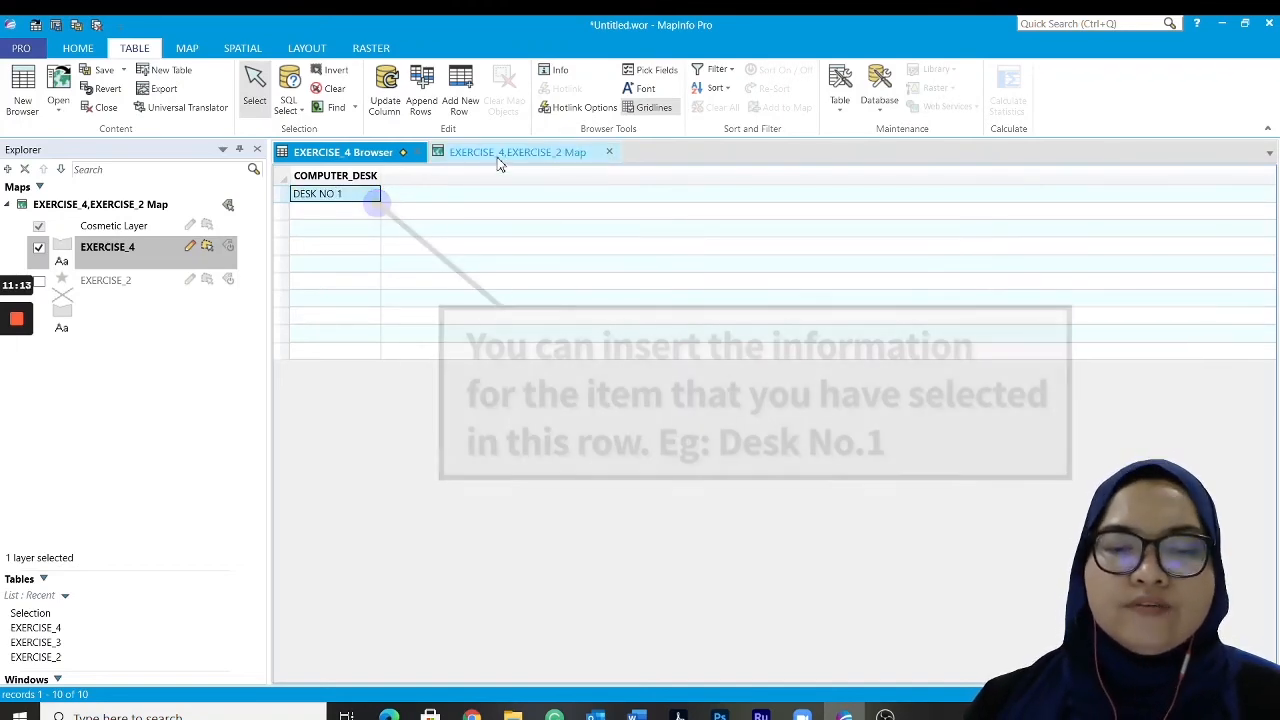
# Check the row highlighting in the EXERCISE_4 browser with desk 1 deselected and again with it reselected on the map
pyautogui.click(498, 157)
pyautogui.click(531, 410)
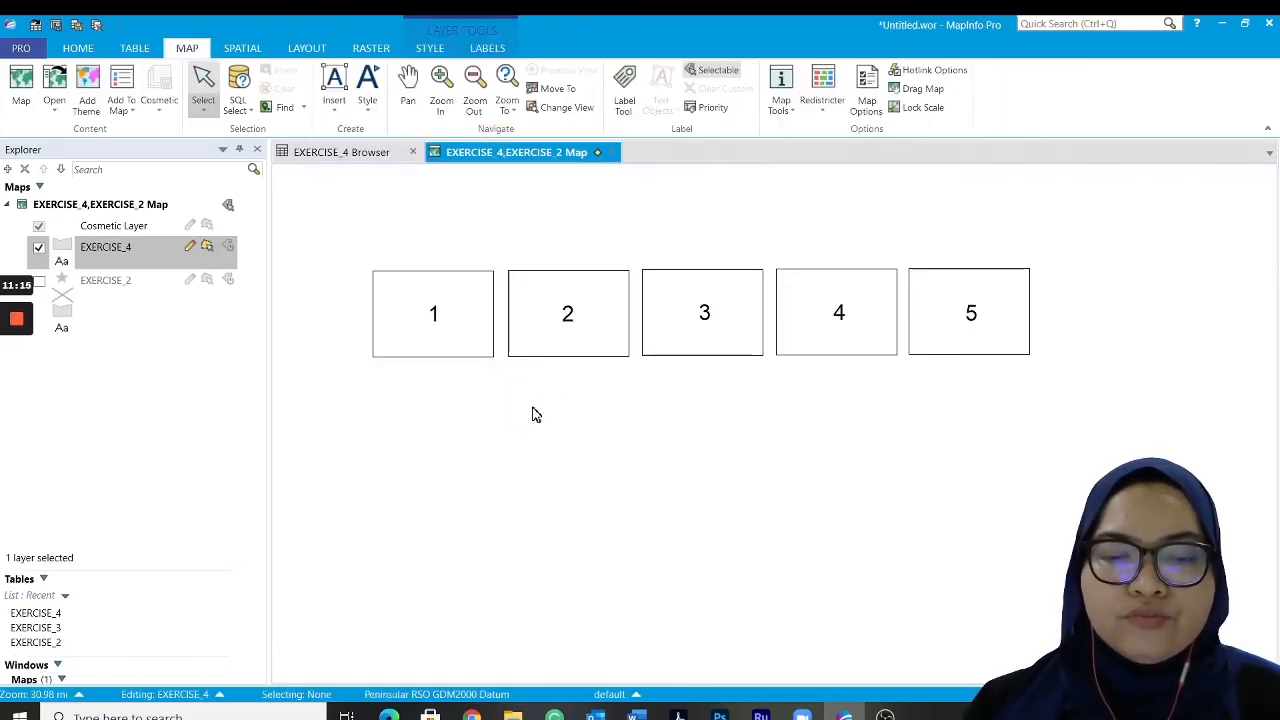
pyautogui.click(334, 152)
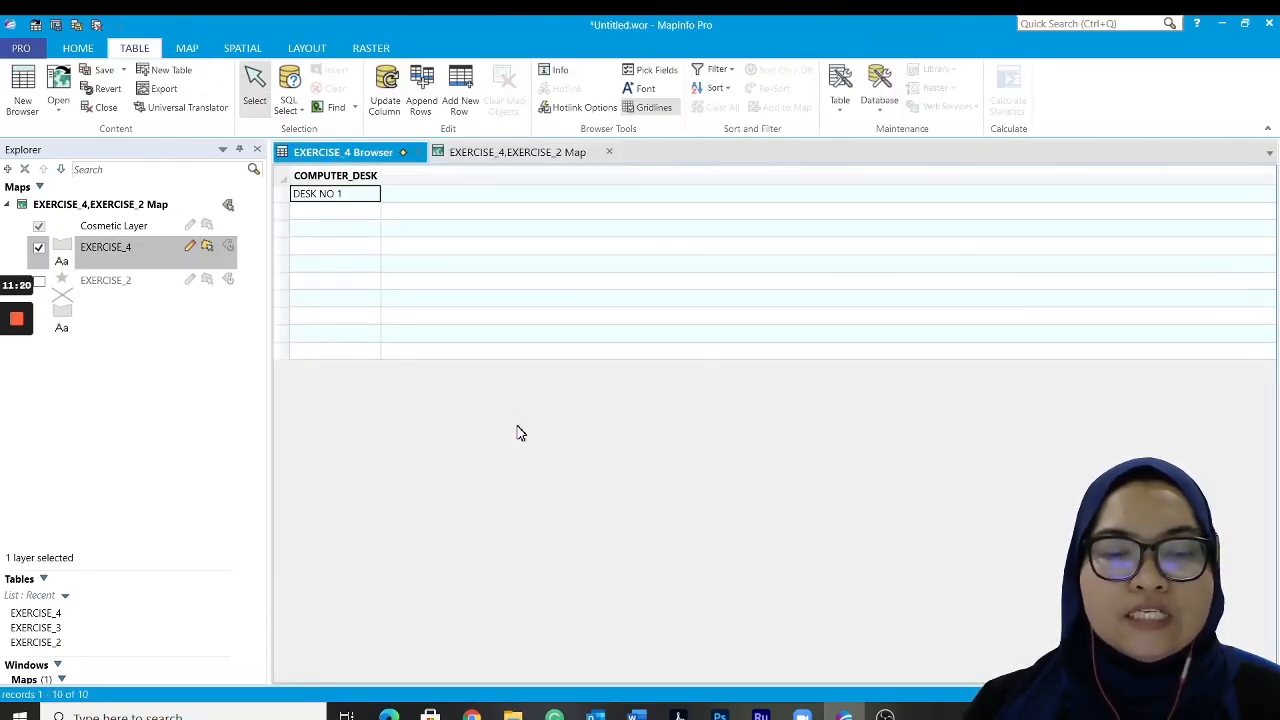
pyautogui.click(486, 156)
pyautogui.click(464, 306)
pyautogui.click(362, 153)
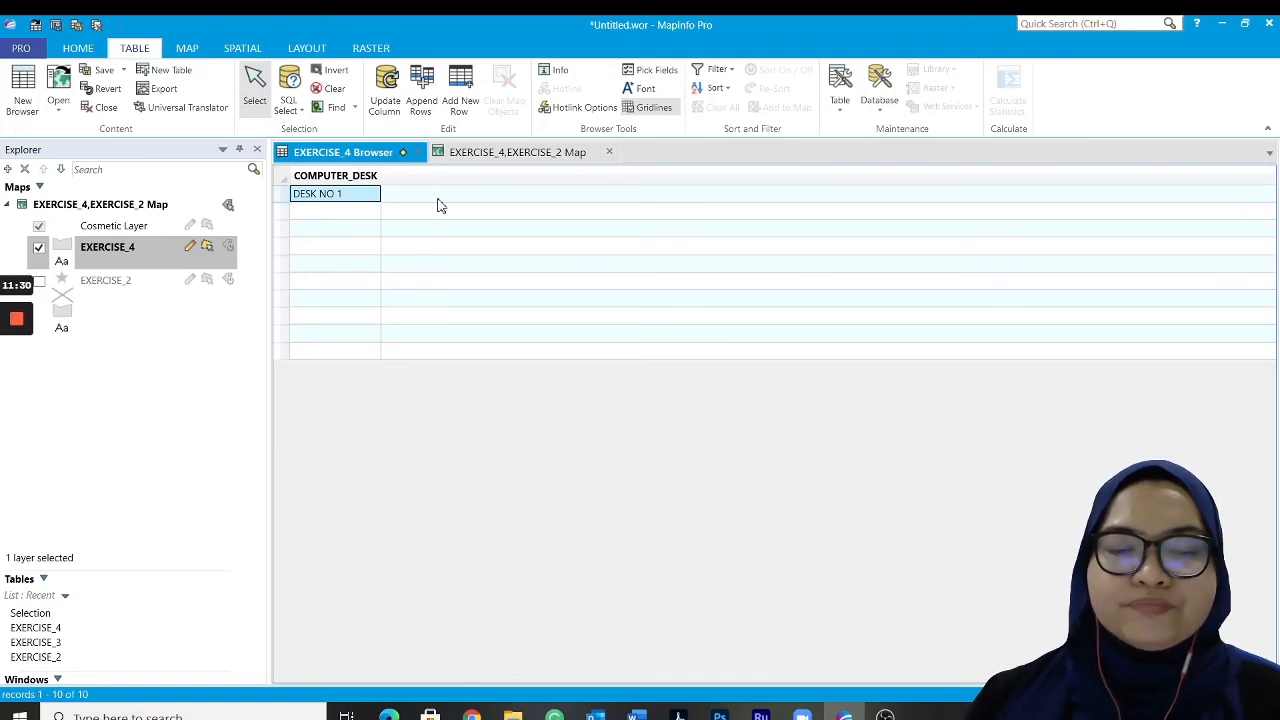
# Select the desk 2 rectangle on the map and enter DESK NO 2 in its COMPUTER_DESK field in the EXERCISE_4 browser
pyautogui.click(480, 155)
pyautogui.click(666, 428)
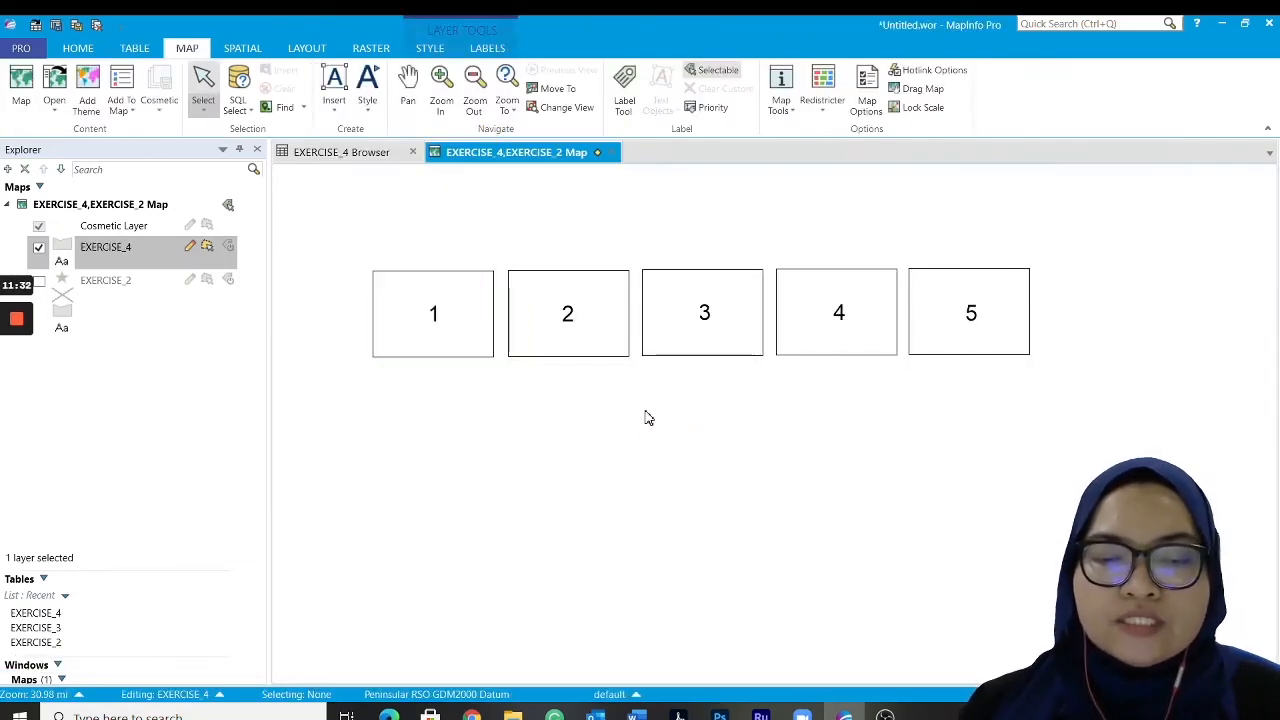
pyautogui.click(607, 336)
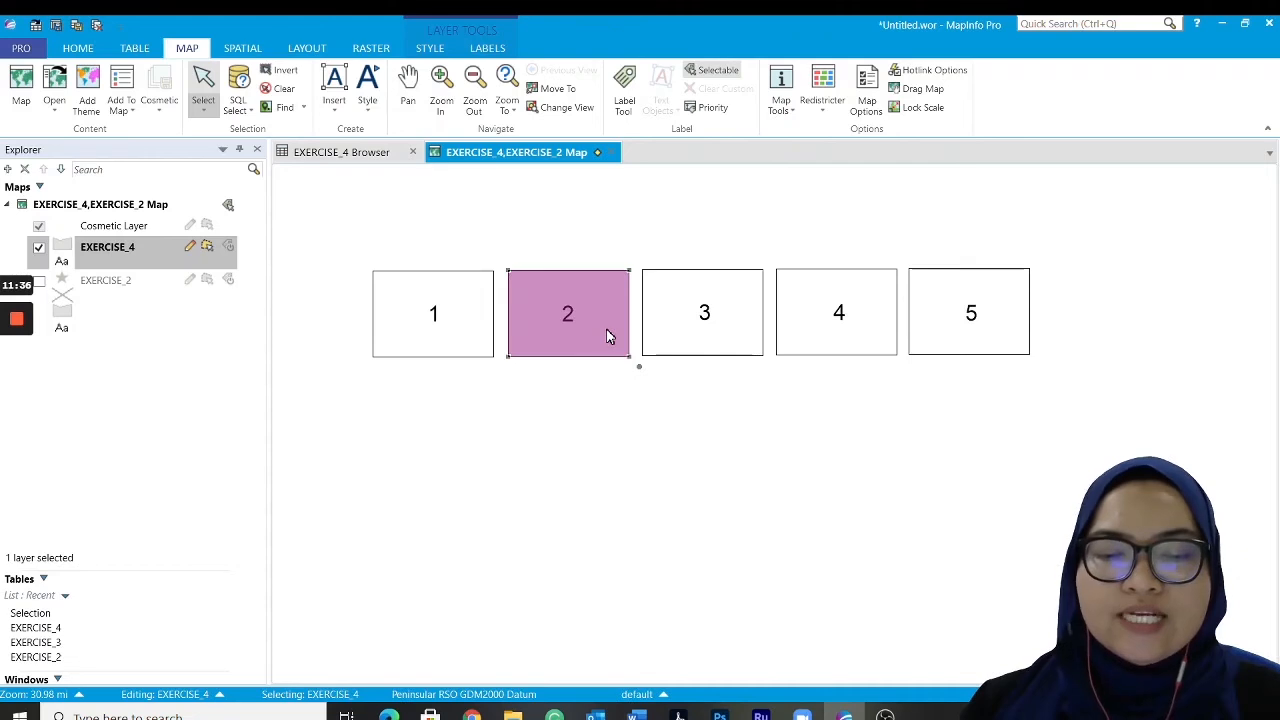
pyautogui.click(330, 152)
pyautogui.click(344, 213)
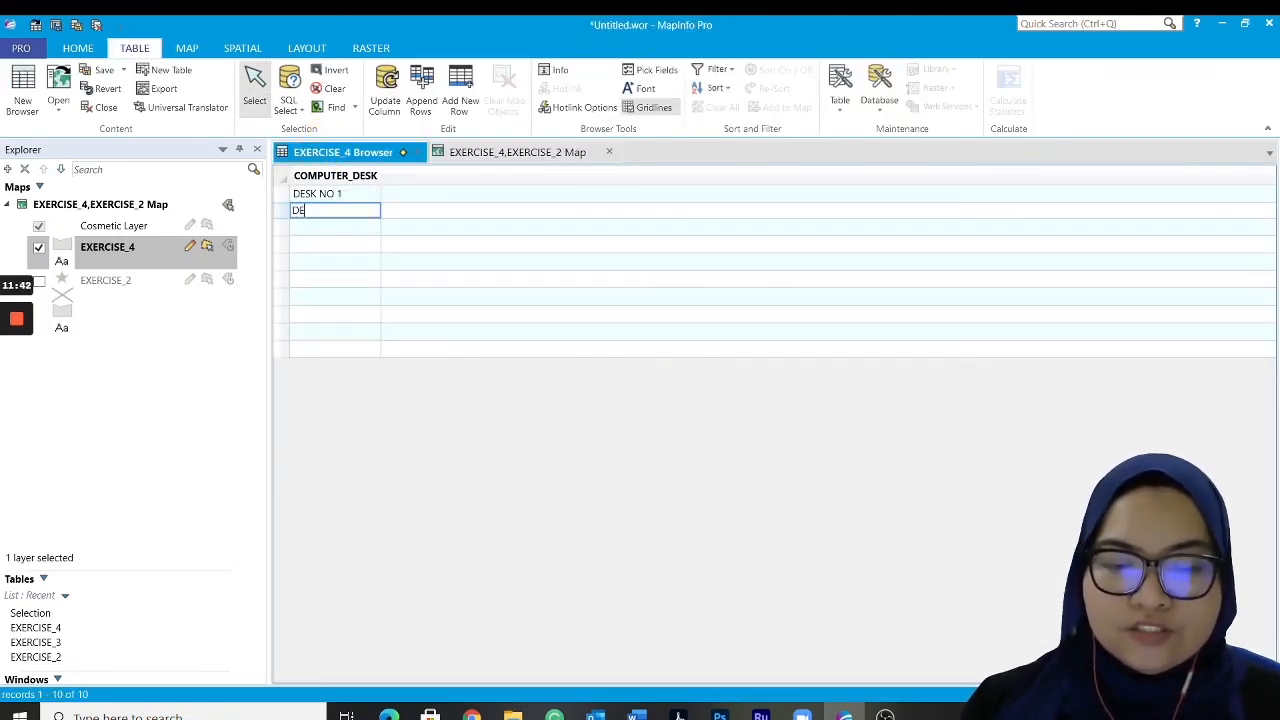
pyautogui.write('DESK NO 2')
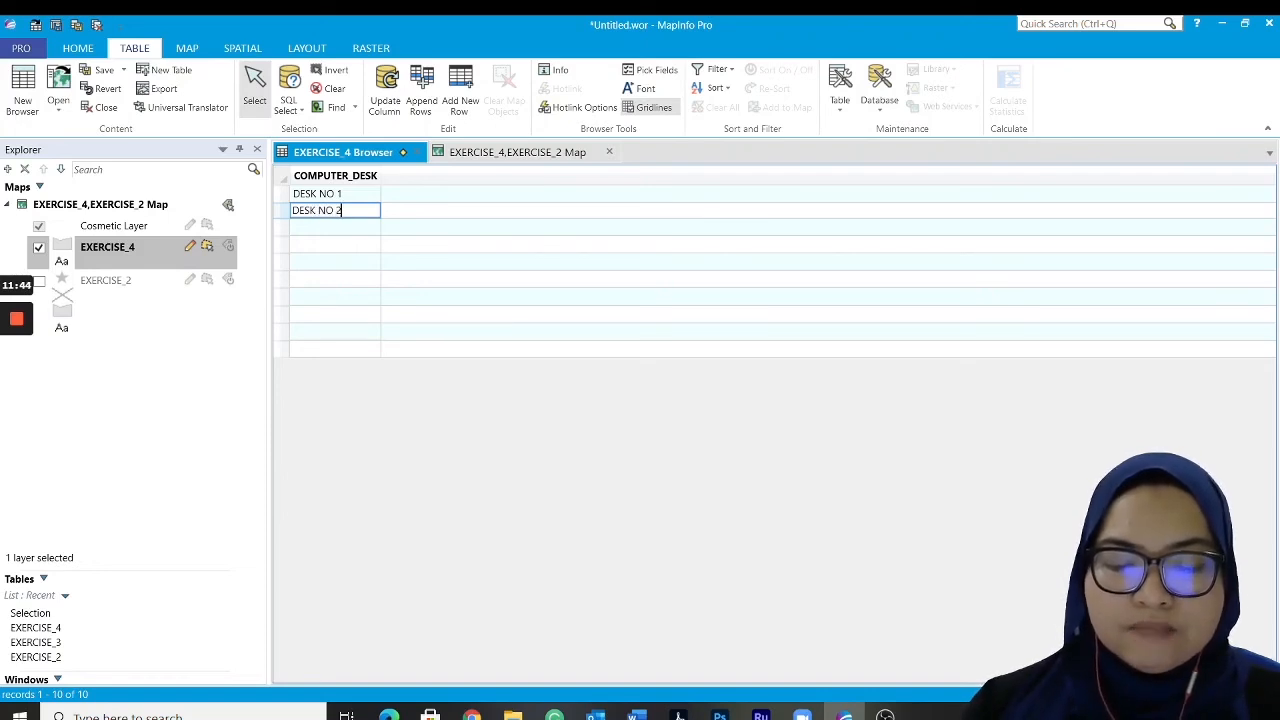
# Select the desk 3 rectangle on the map and enter DESK NO 3 in its COMPUTER_DESK field in the EXERCISE_4 browser
pyautogui.click(527, 152)
pyautogui.click(787, 535)
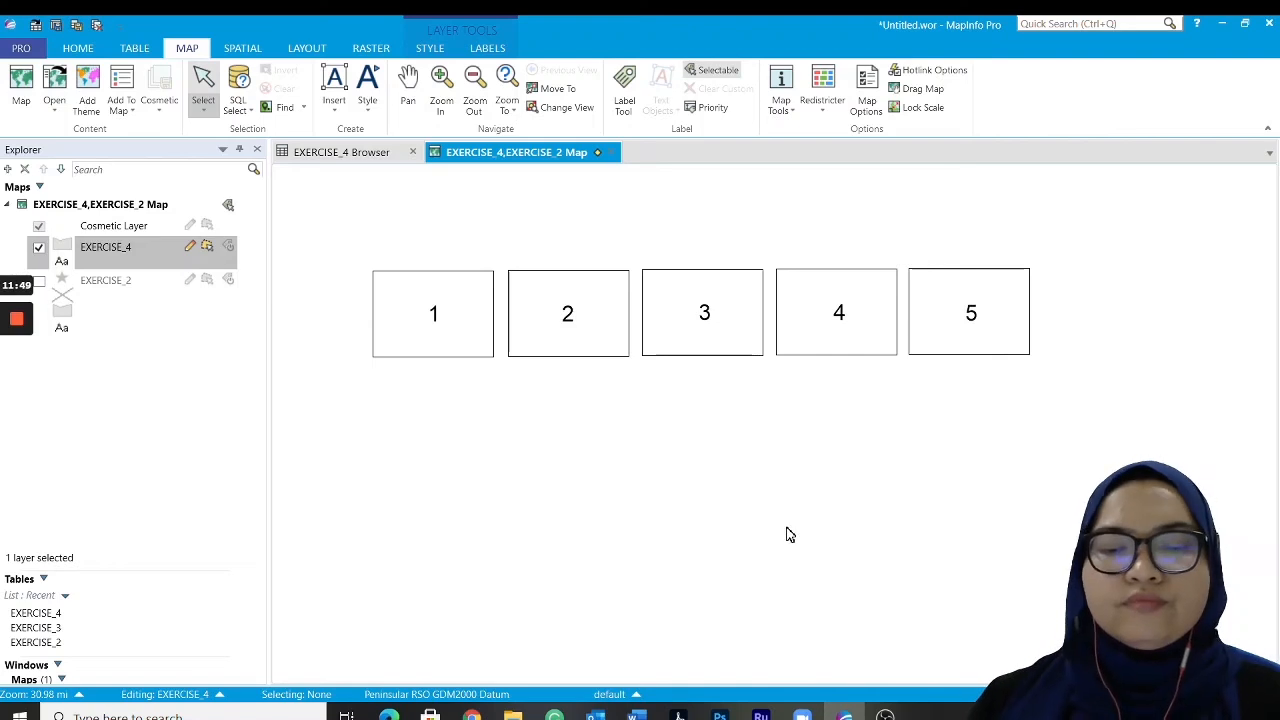
pyautogui.click(746, 350)
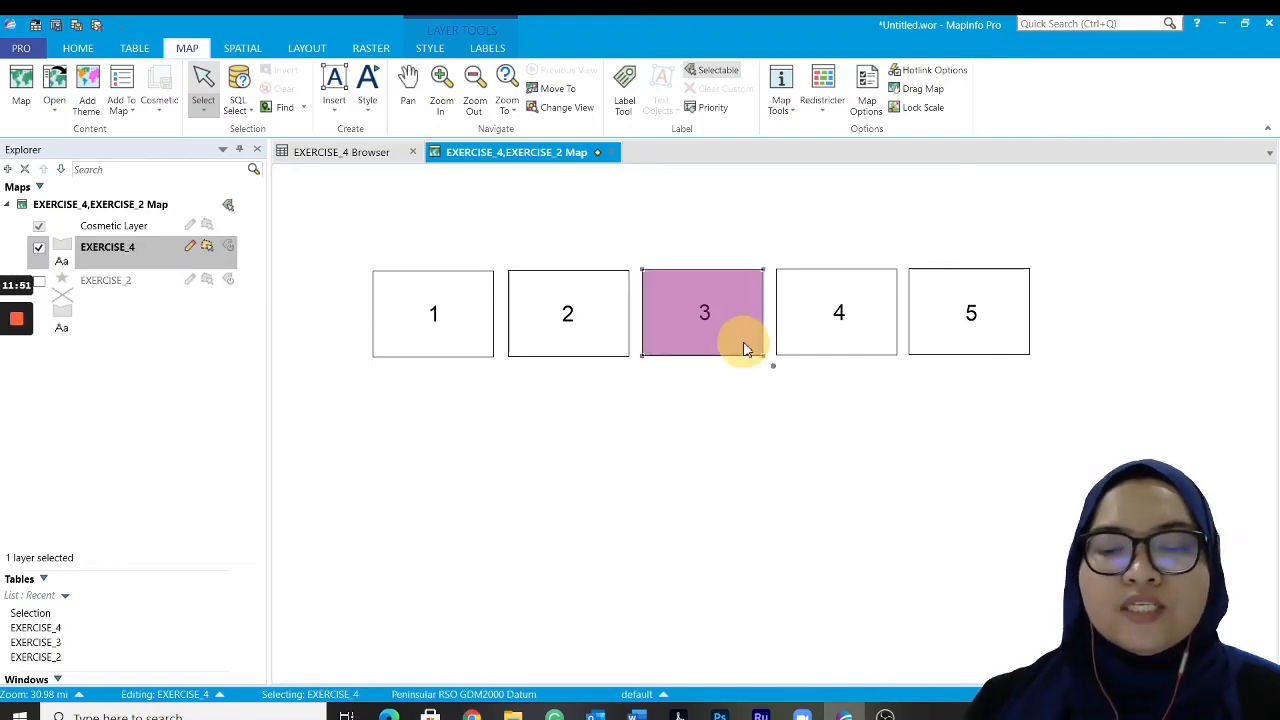
pyautogui.click(380, 160)
pyautogui.click(356, 231)
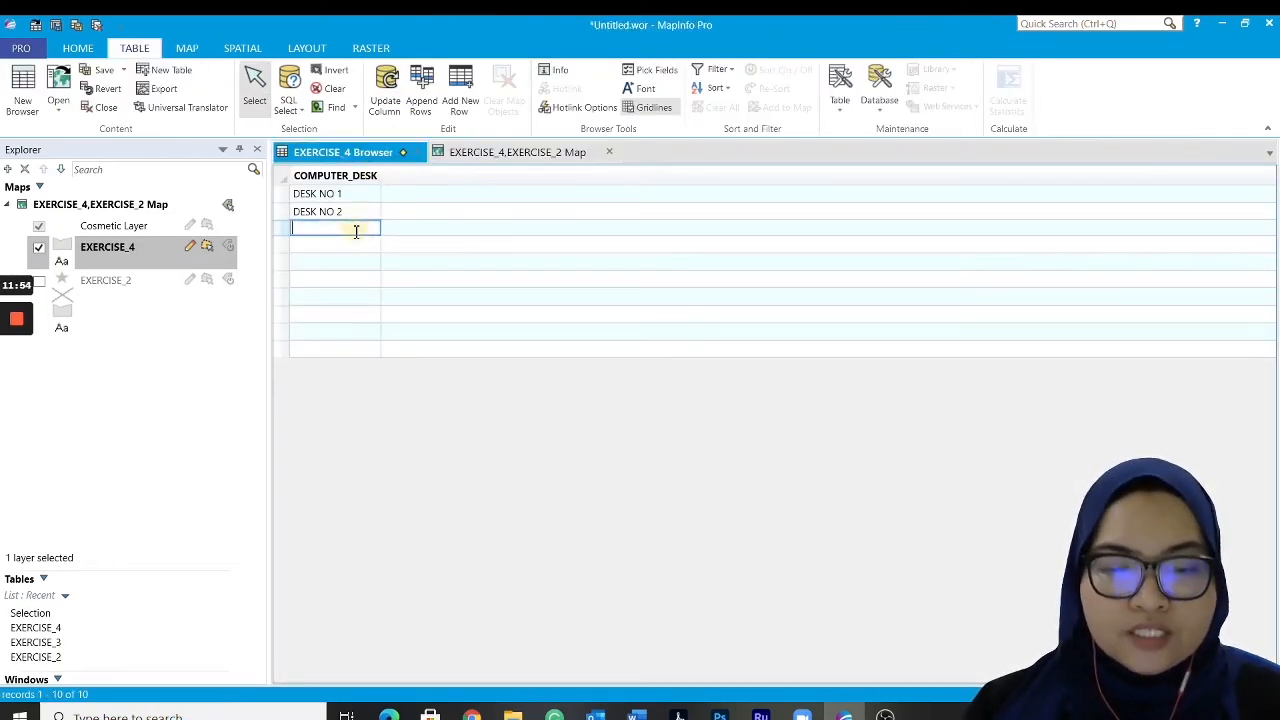
pyautogui.write('DESK N')
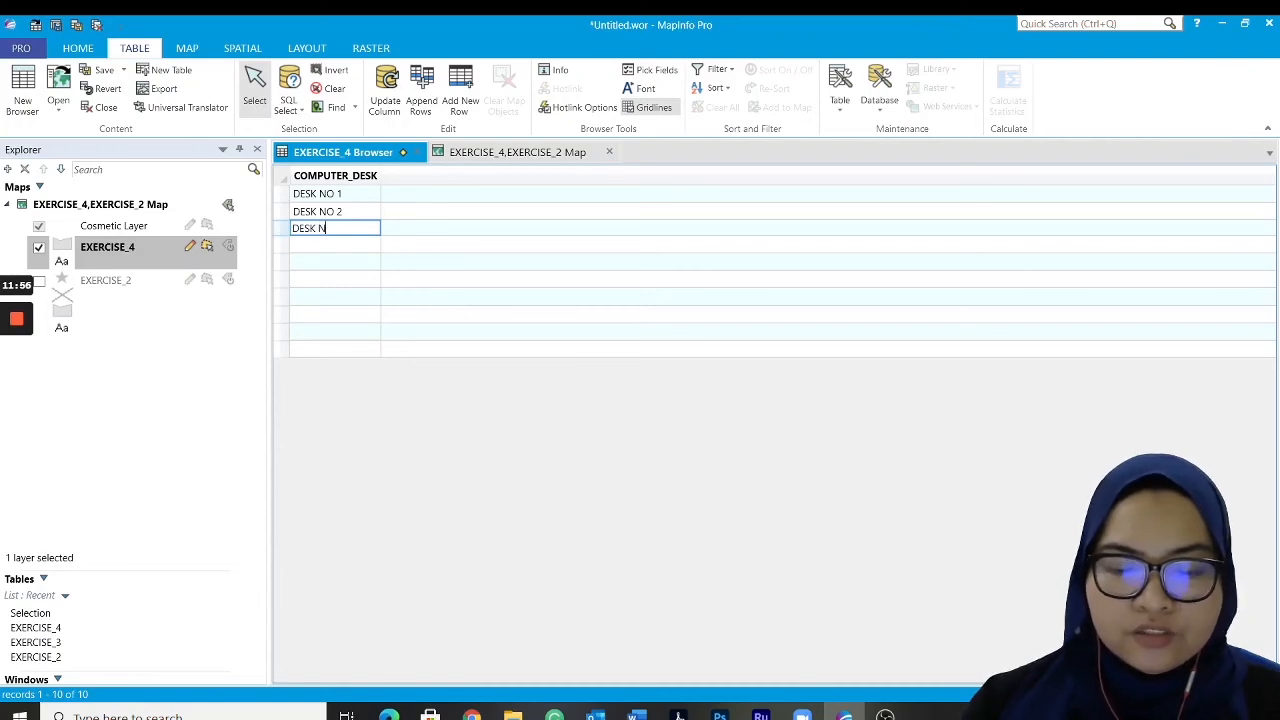
pyautogui.write('O 3')
pyautogui.click(525, 500)
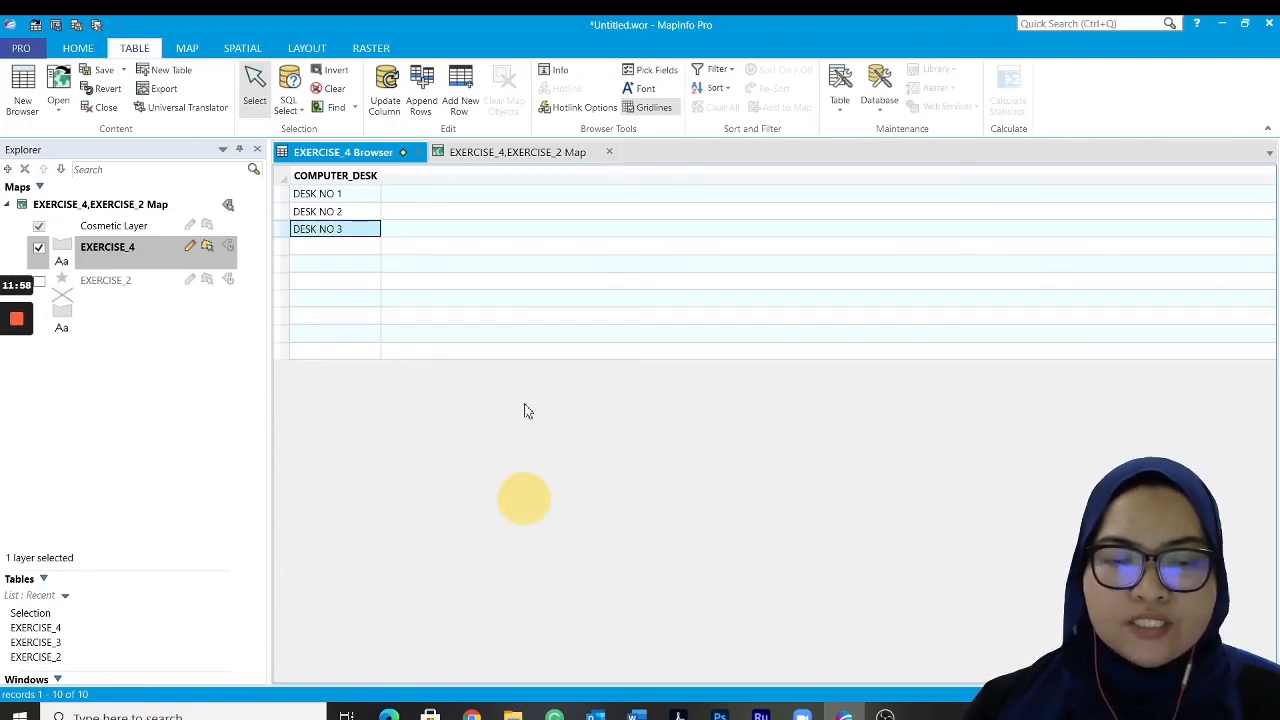
# Select the desk 4 rectangle on the map and enter DESK NO 4 in its COMPUTER_DESK field in the EXERCISE_4 browser
pyautogui.click(523, 152)
pyautogui.click(870, 295)
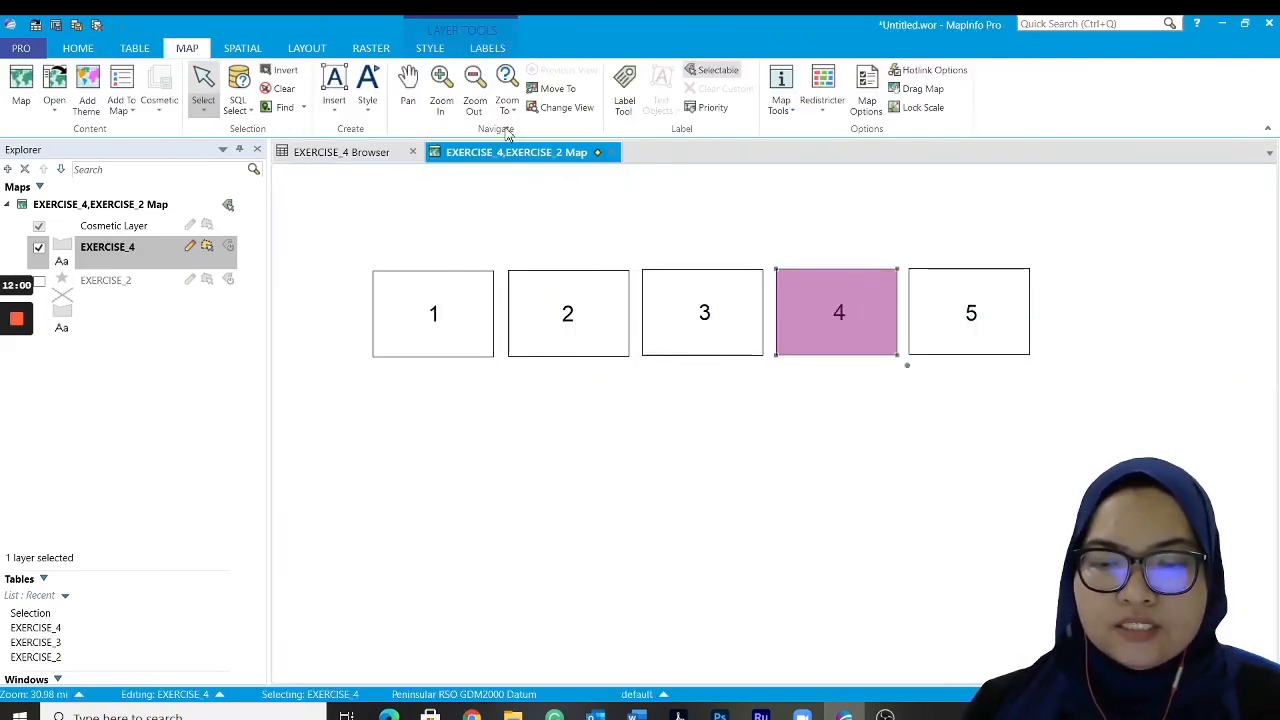
pyautogui.click(331, 158)
pyautogui.click(329, 248)
pyautogui.write('DESK NO 4')
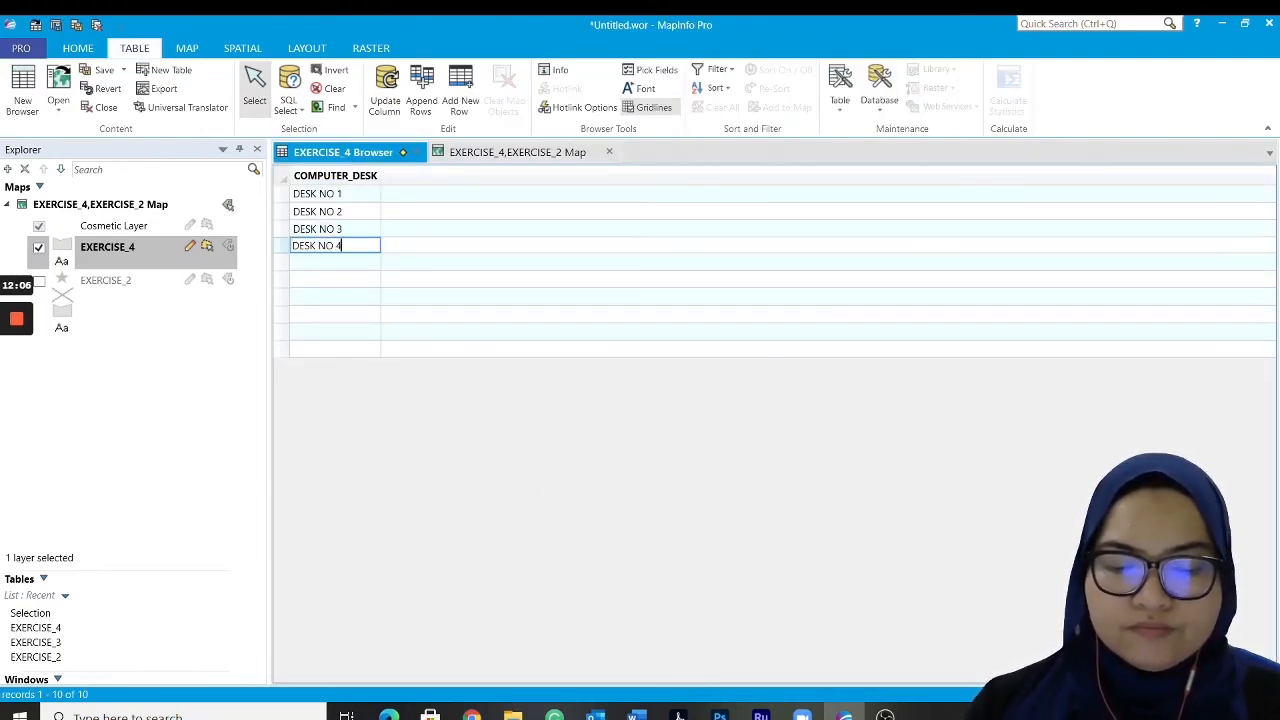
pyautogui.click(548, 503)
# Select the desk 5 rectangle on the map and enter DESK NO 5 in its COMPUTER_DESK field in the EXERCISE_4 browser
pyautogui.click(520, 152)
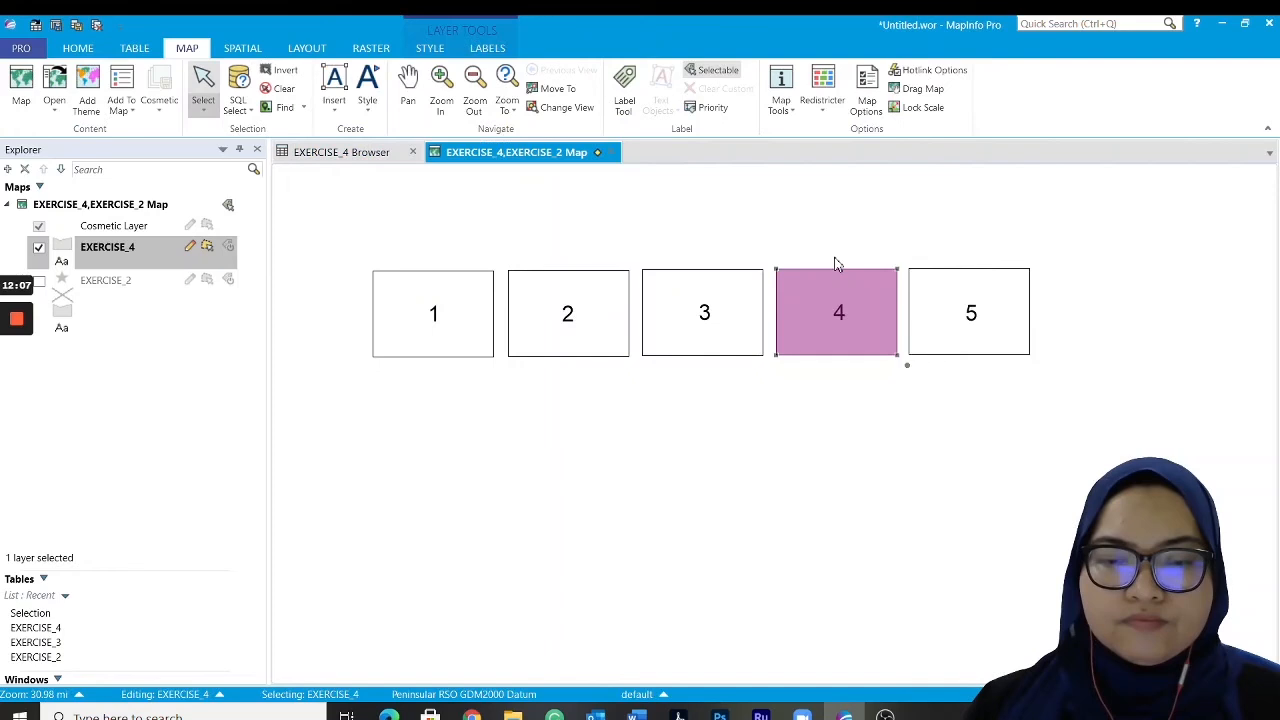
pyautogui.click(971, 296)
pyautogui.click(341, 152)
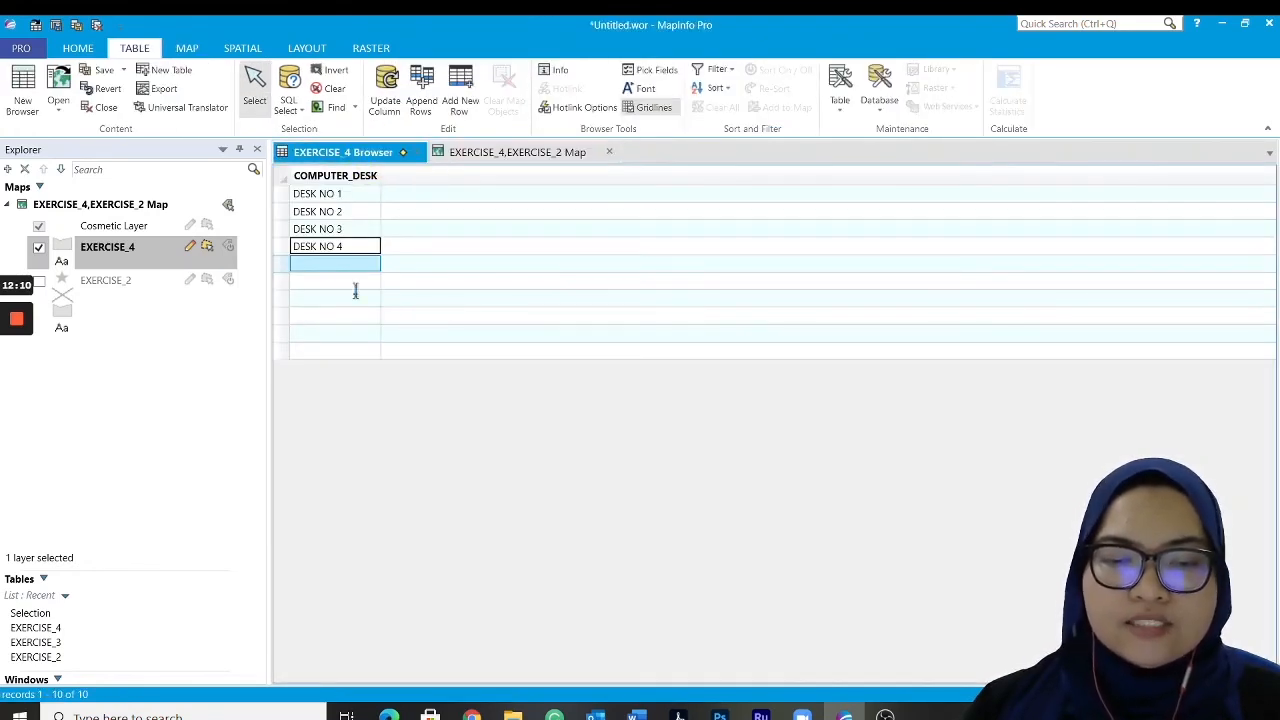
pyautogui.click(344, 265)
pyautogui.write('DESK ')
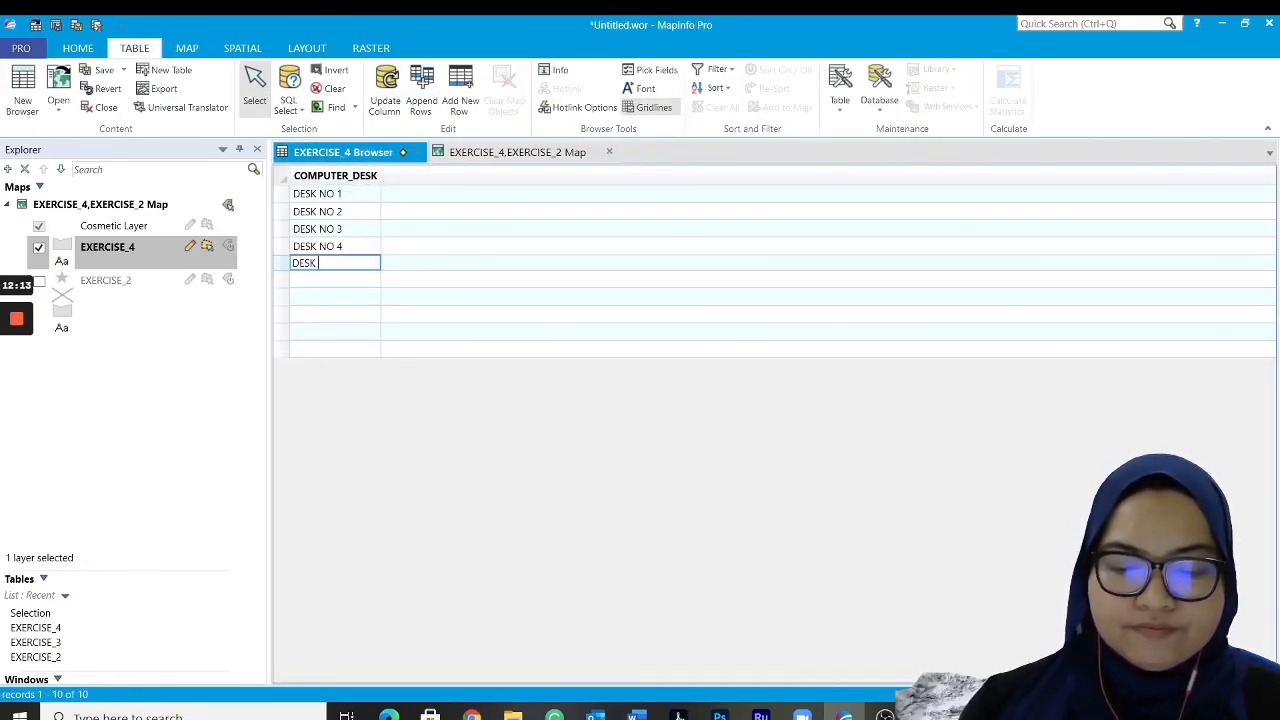
pyautogui.write('NO 5')
pyautogui.press('Return')
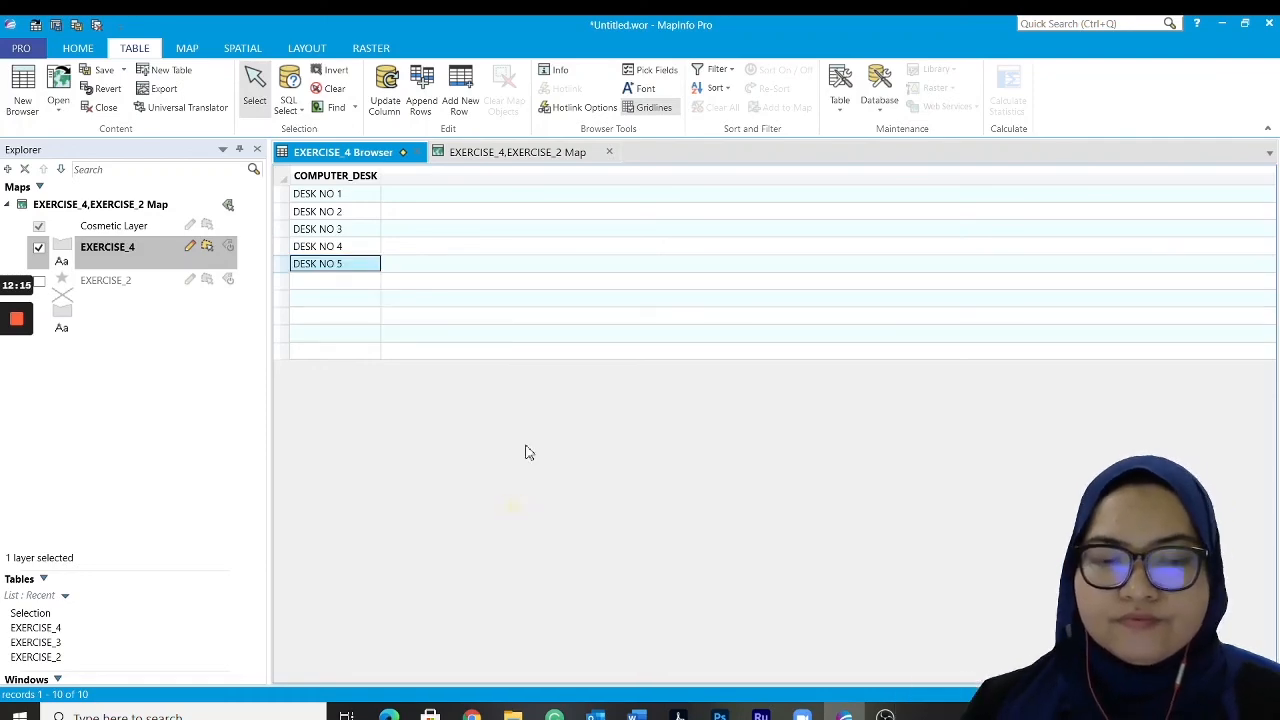
# Select the number 1 text on the map and locate its row in the EXERCISE_4 browser
pyautogui.click(543, 158)
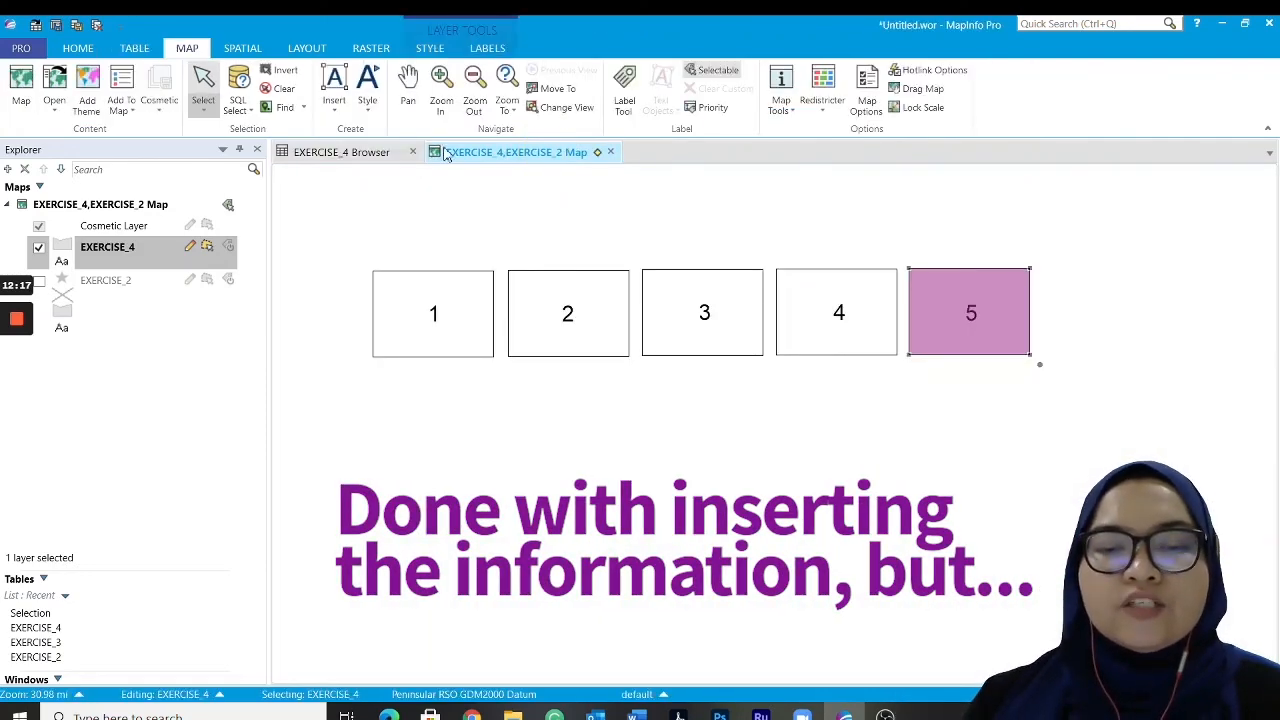
pyautogui.click(368, 155)
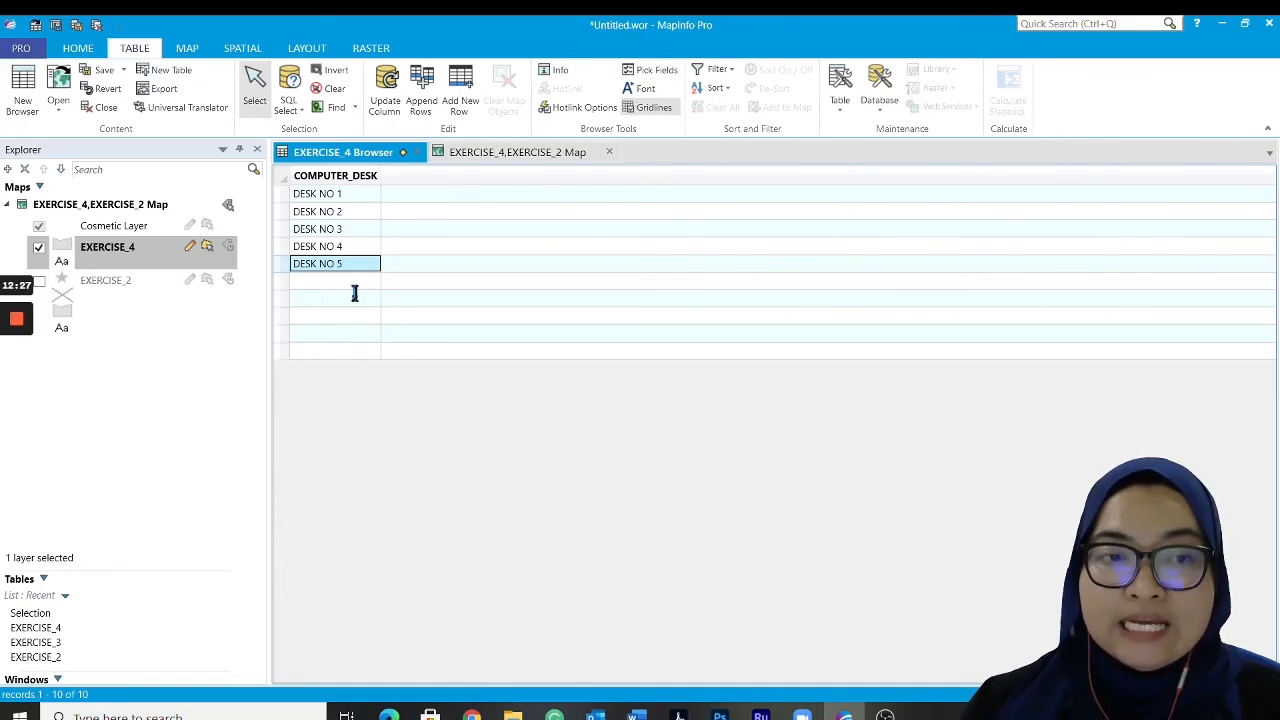
pyautogui.click(478, 156)
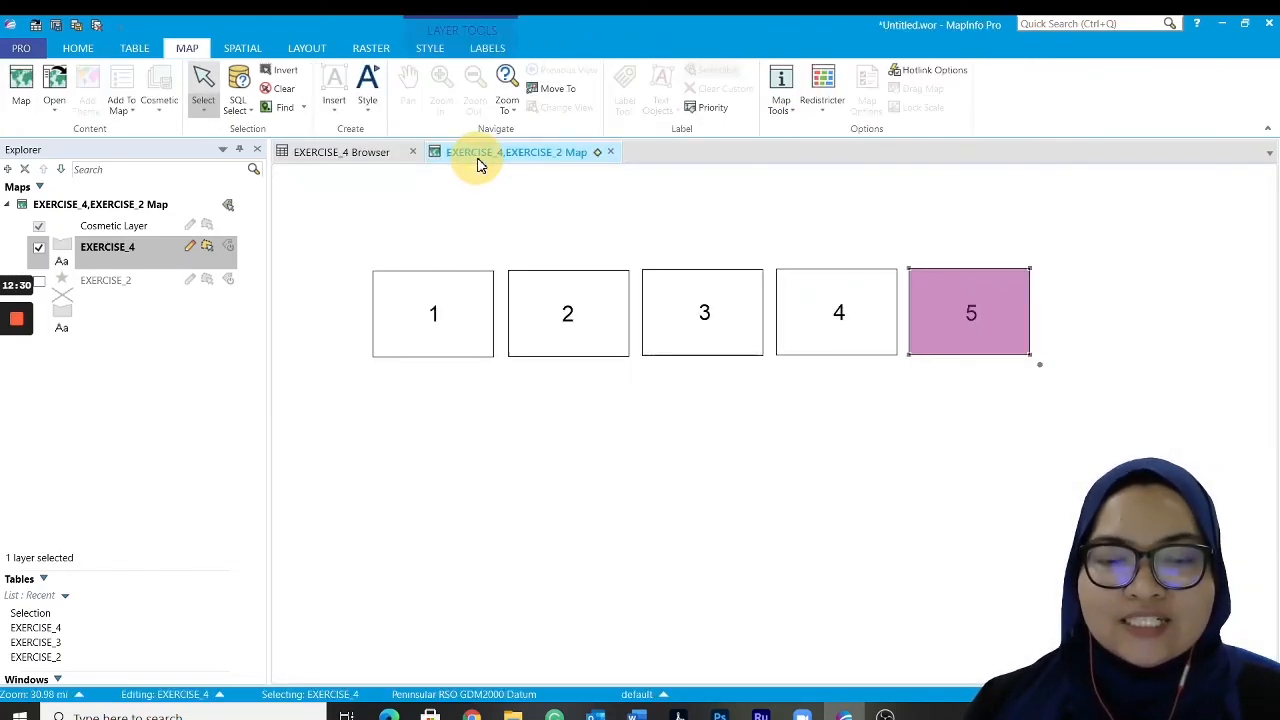
pyautogui.click(426, 328)
pyautogui.click(433, 315)
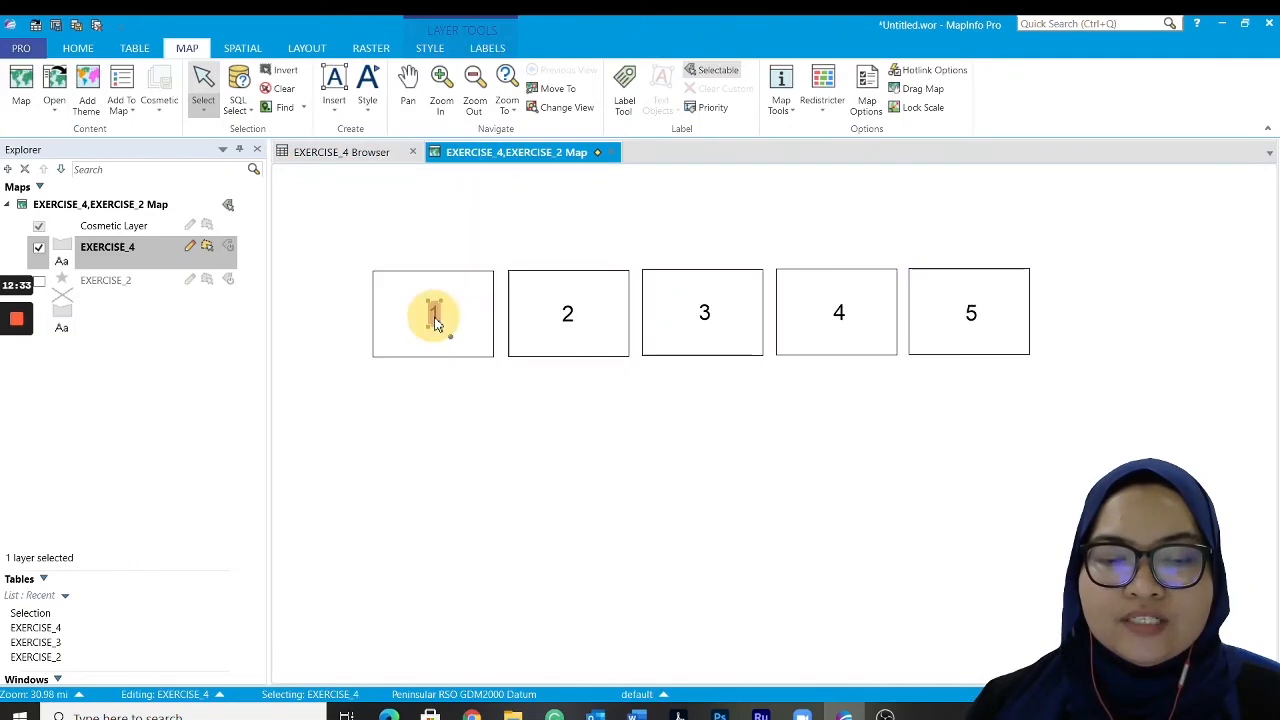
pyautogui.click(335, 156)
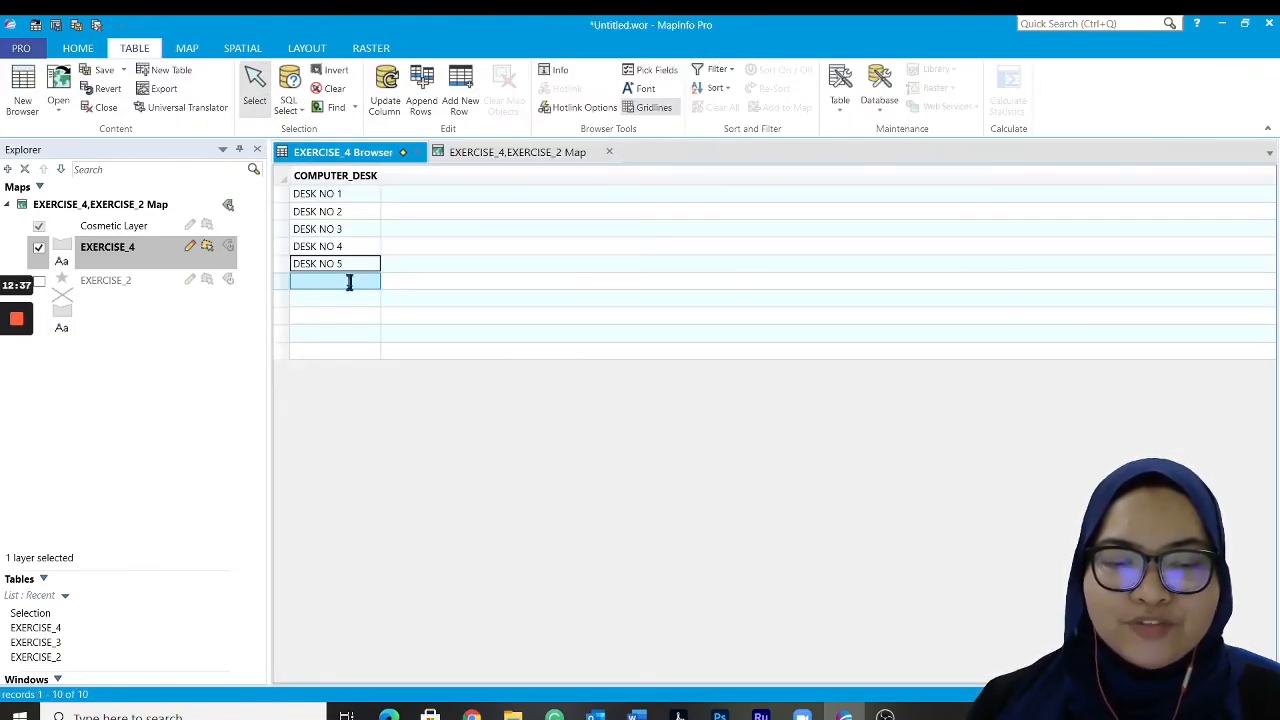
# Clear the selection on the map and return to the EXERCISE_4 browser to review the COMPUTER_DESK rows
pyautogui.click(508, 156)
pyautogui.click(551, 489)
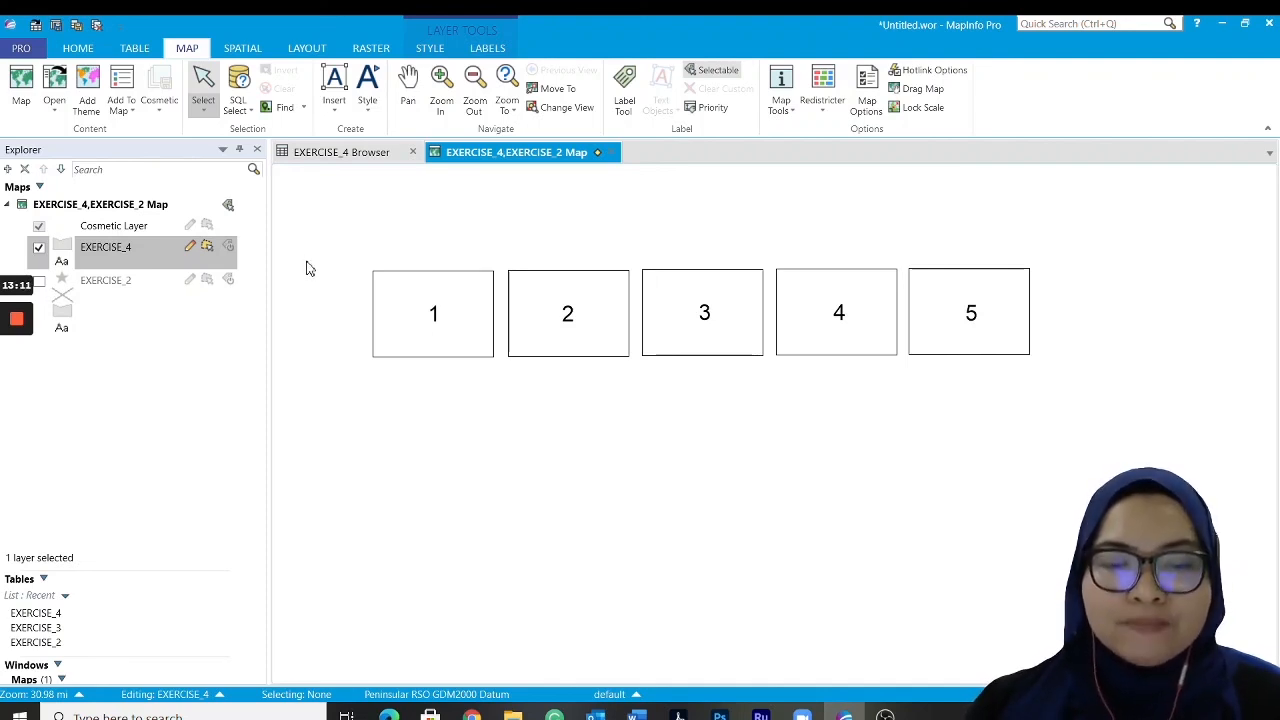
pyautogui.click(341, 155)
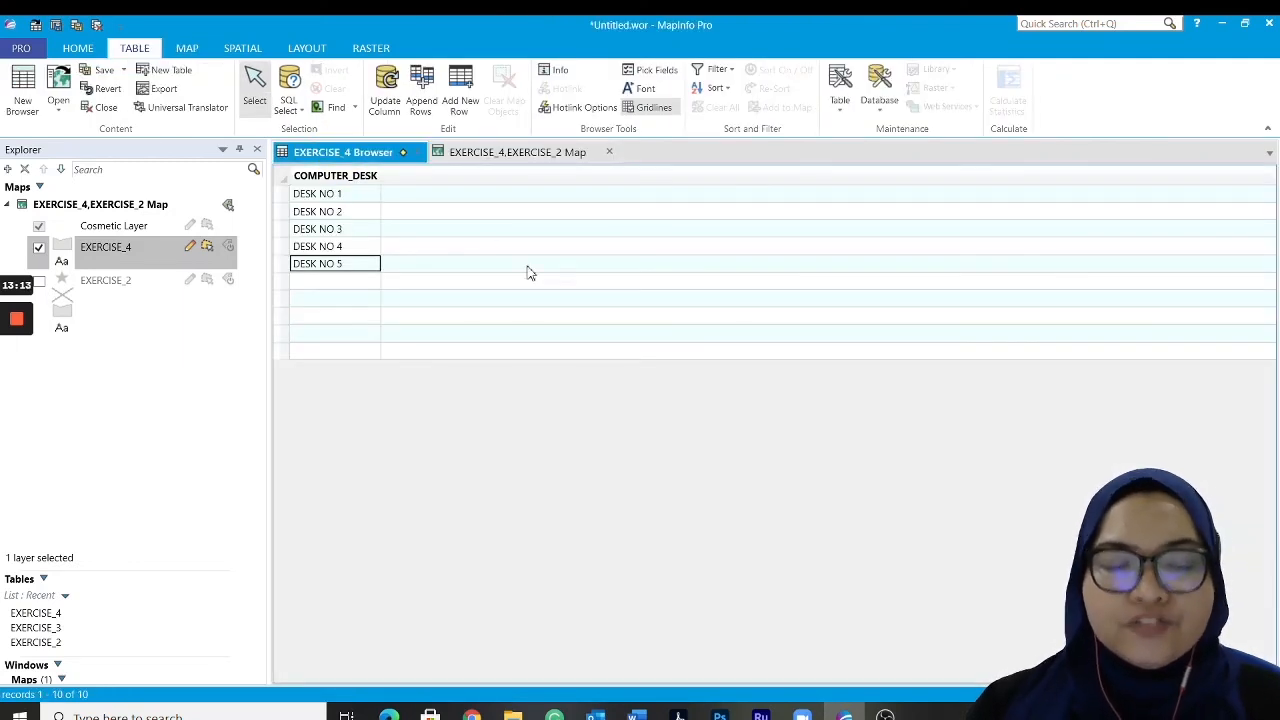